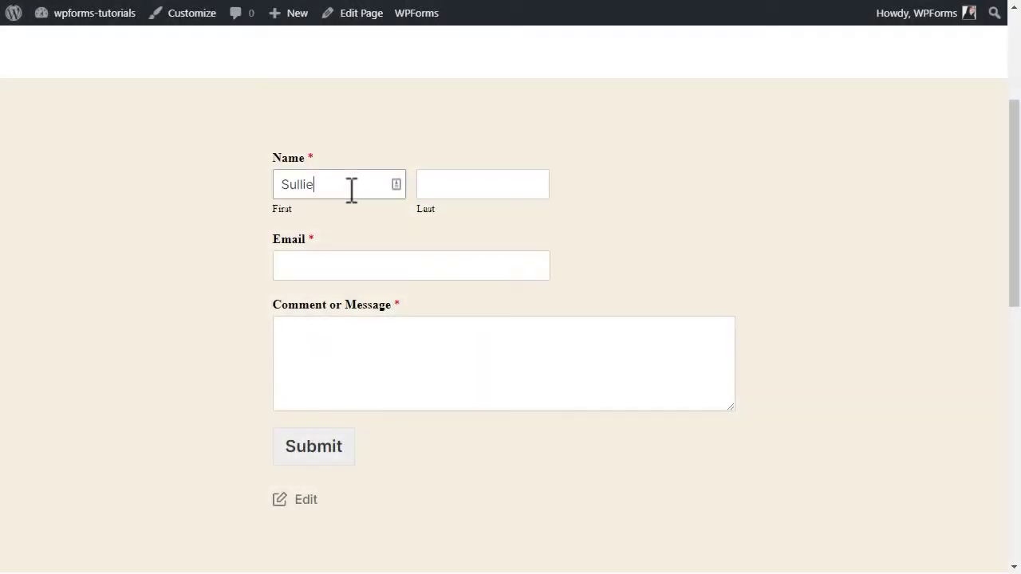
Step: Submit the contact form with a test last name, e-mail address and the message Hello!
key("Tab")
type("Eloso")
key("Tab")
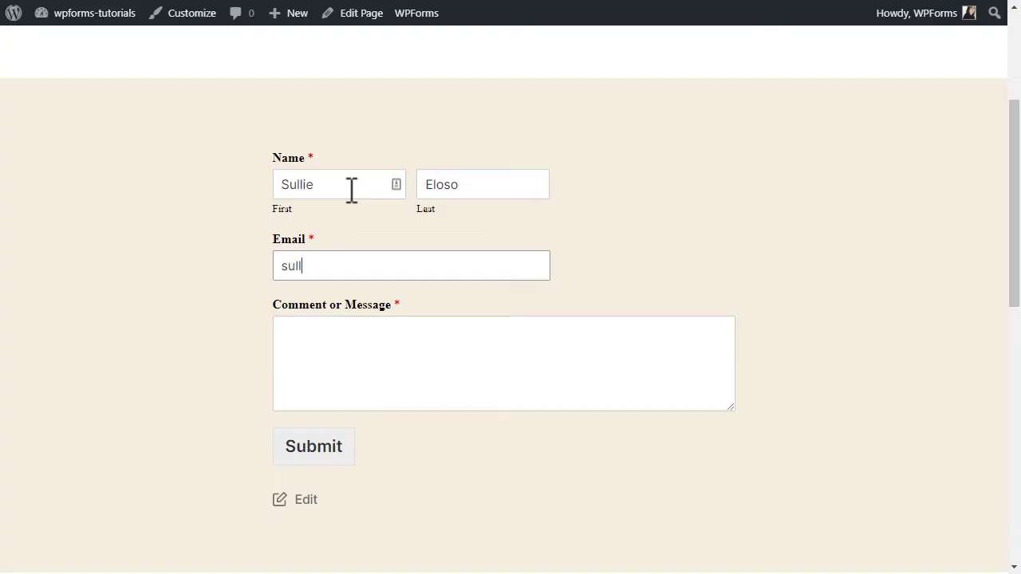
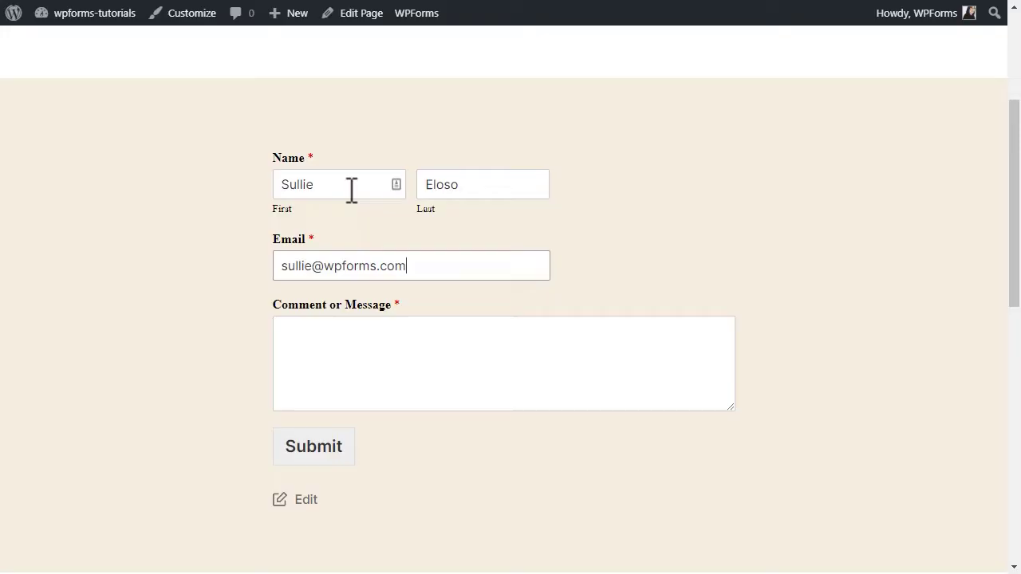
key("Tab")
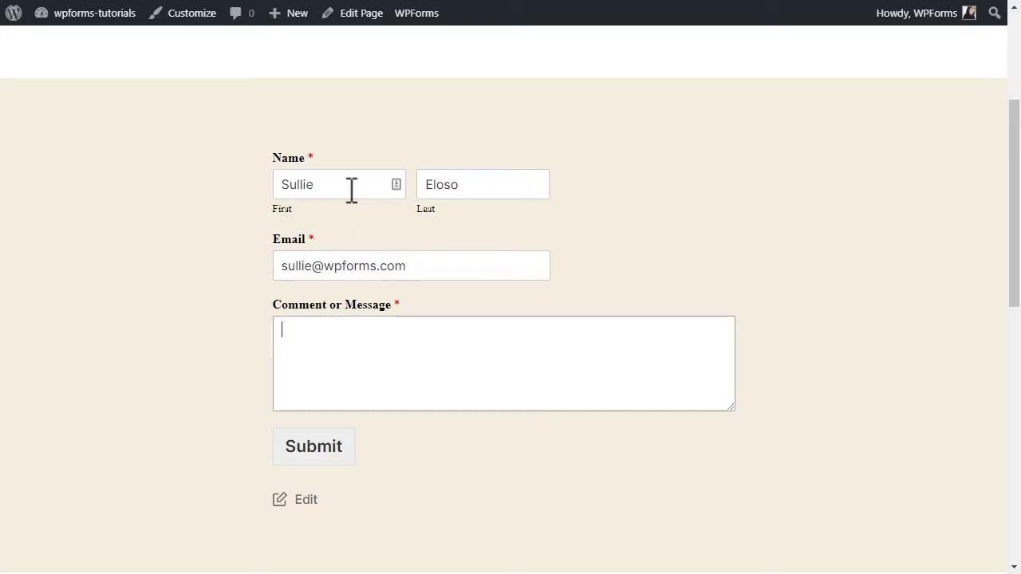
type("Hello!")
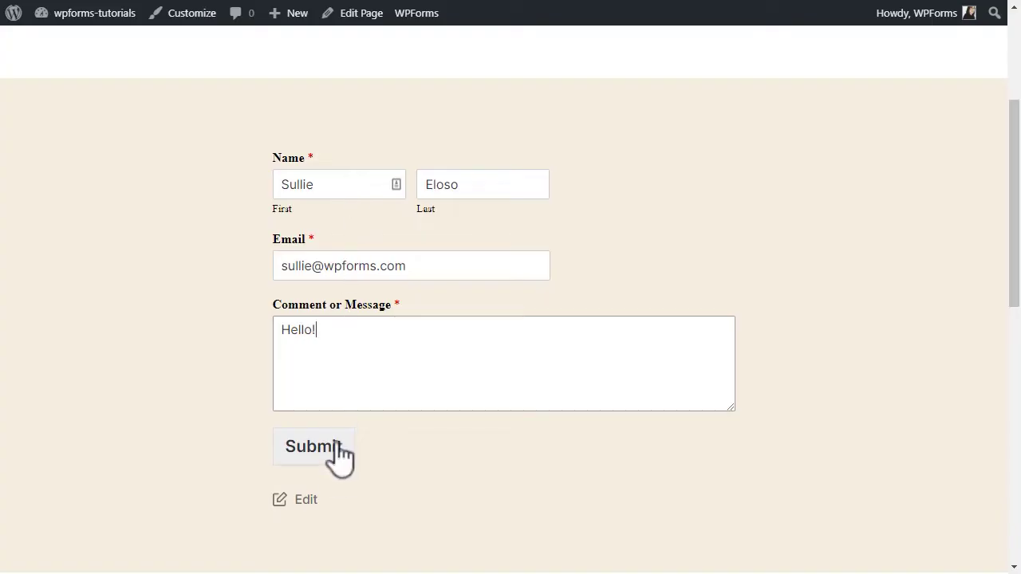
left_click(335, 461)
scroll(338, 476, "down", 3)
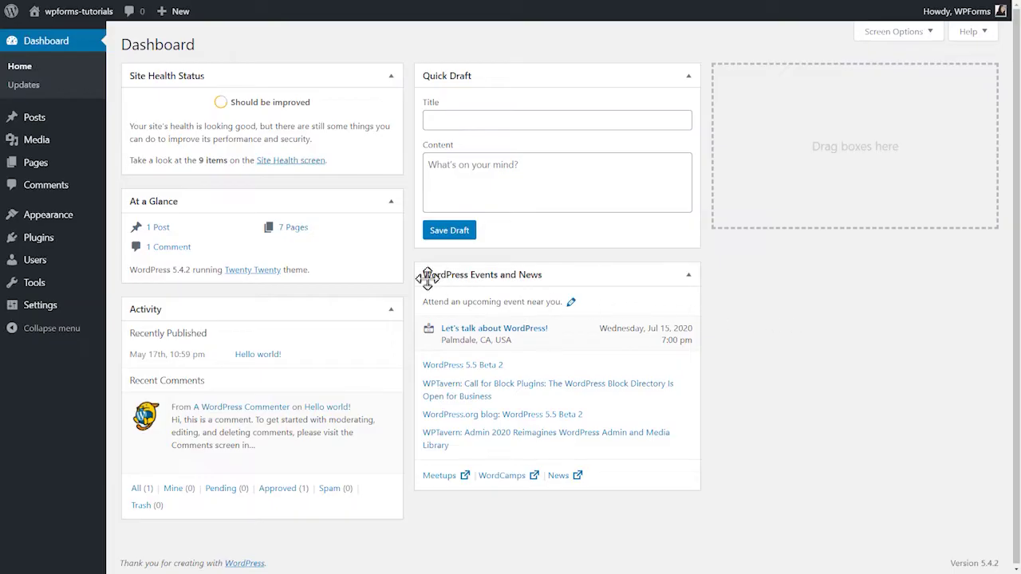
Step: Upload wpforms (1).zip as a new plugin, install it and activate it
left_click(72, 244)
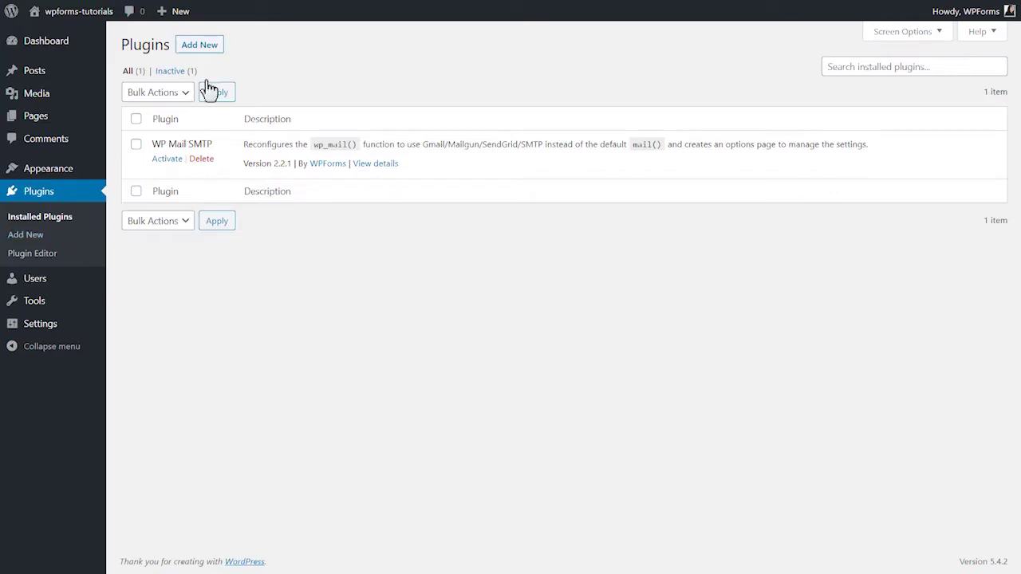
left_click(216, 51)
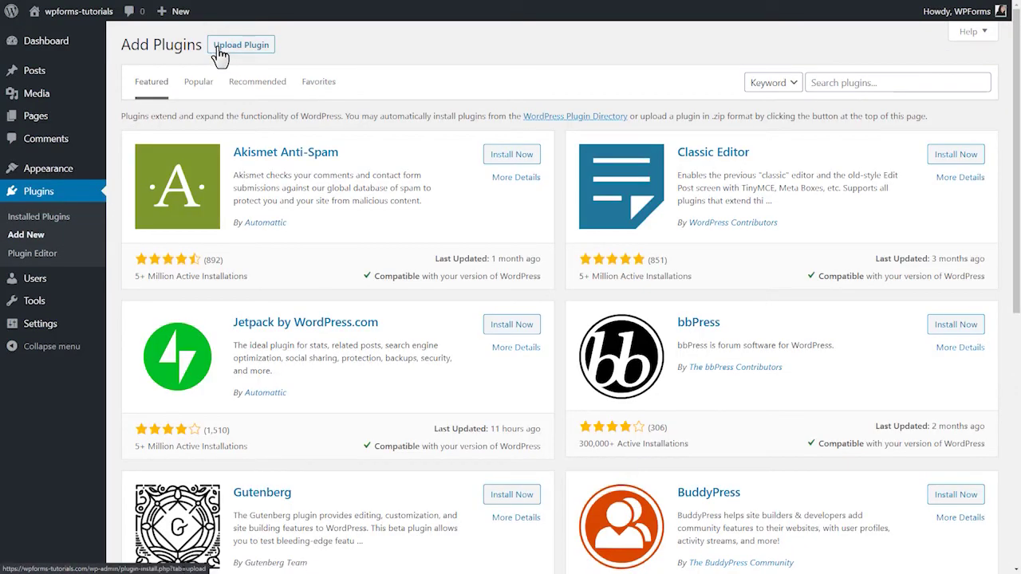
left_click(220, 49)
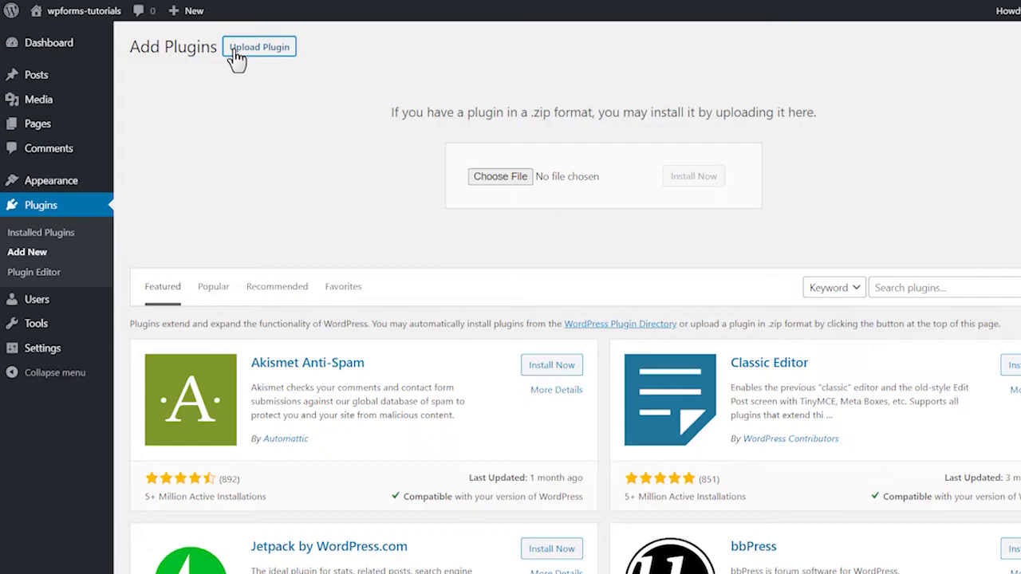
left_click(446, 161)
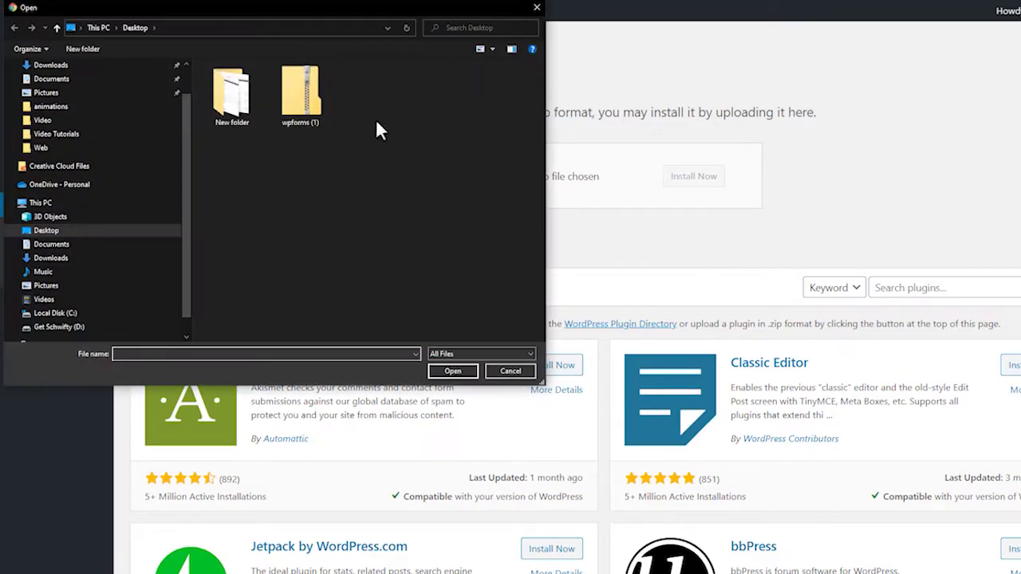
left_click(300, 94)
left_click(454, 370)
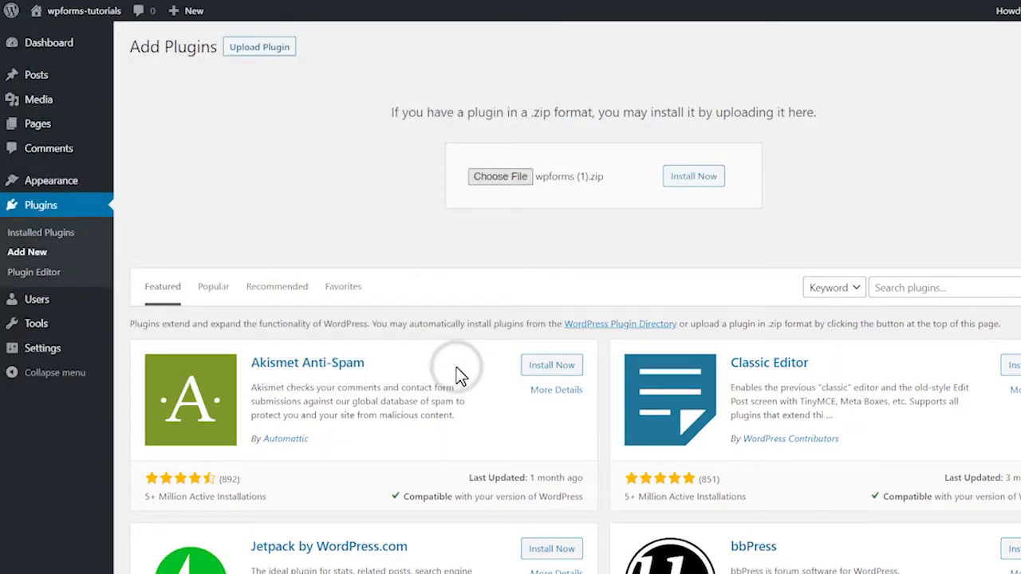
left_click(687, 178)
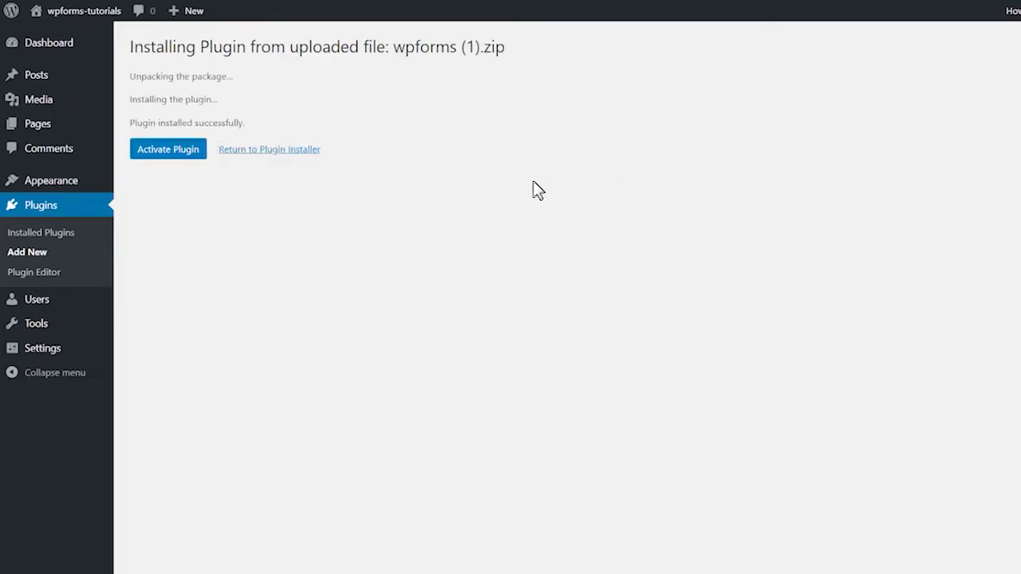
left_click(185, 152)
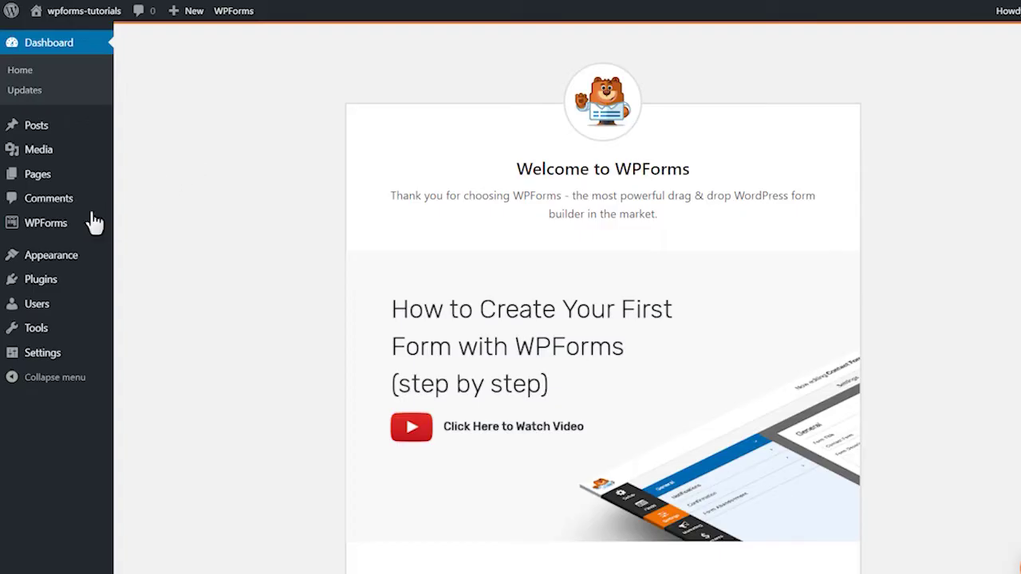
Step: Check the license in WPForms Settings, then start a new form with WPForms > Add New
mouse_move(69, 230)
left_click(148, 287)
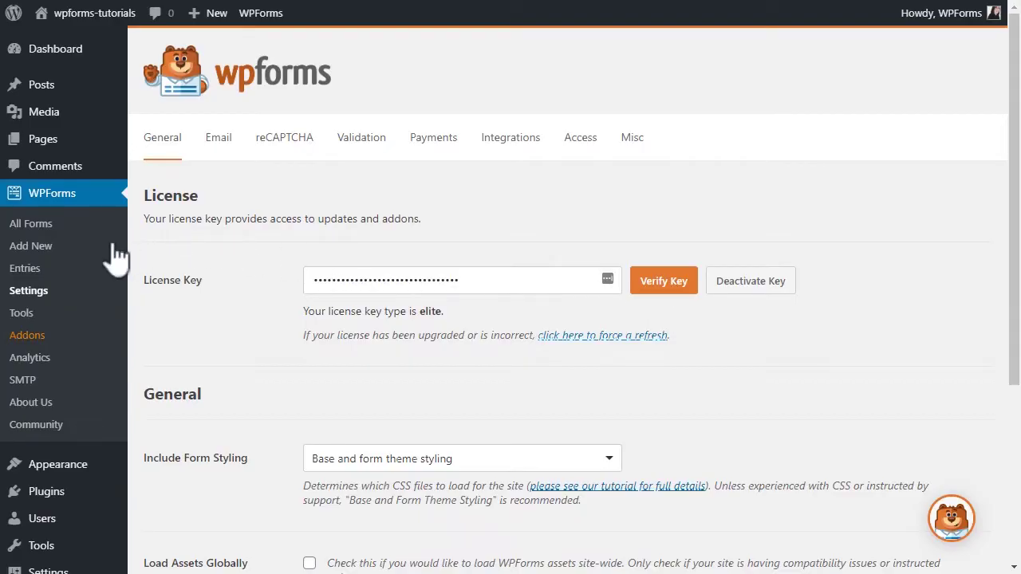
left_click(51, 248)
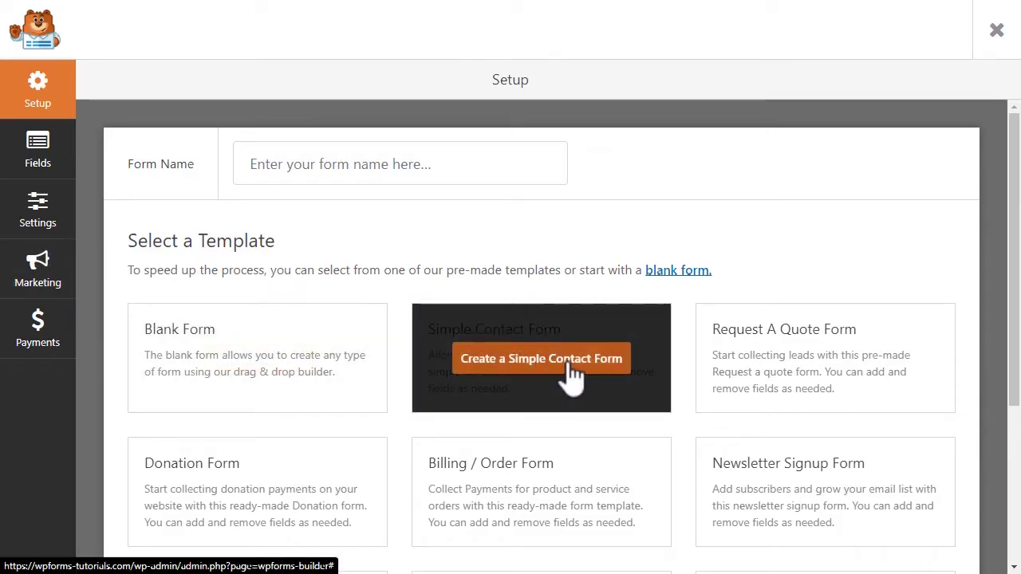
Step: Create a Simple Contact Form from its template and view its default notification to {admin_email}
left_click(568, 366)
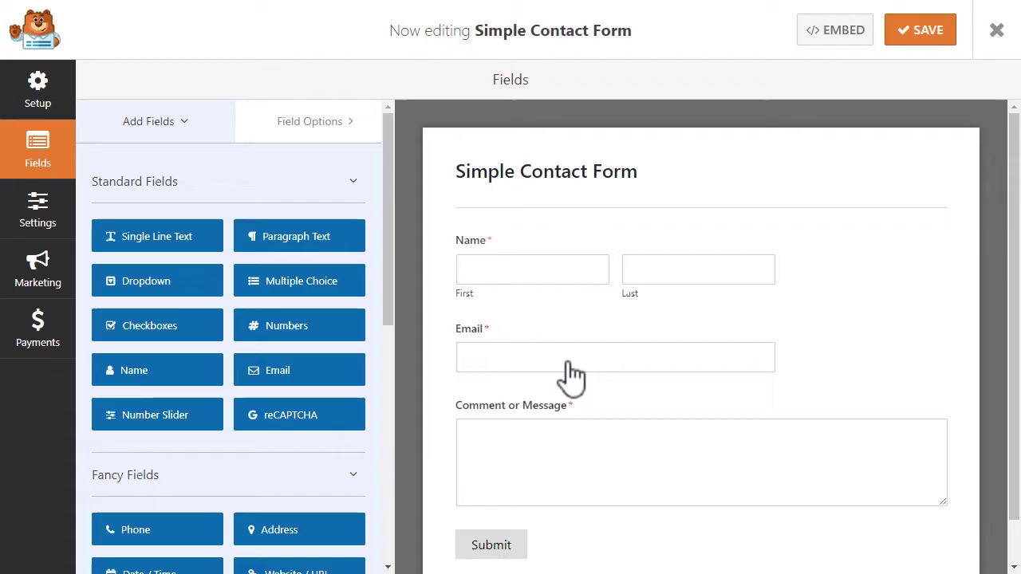
left_click(45, 226)
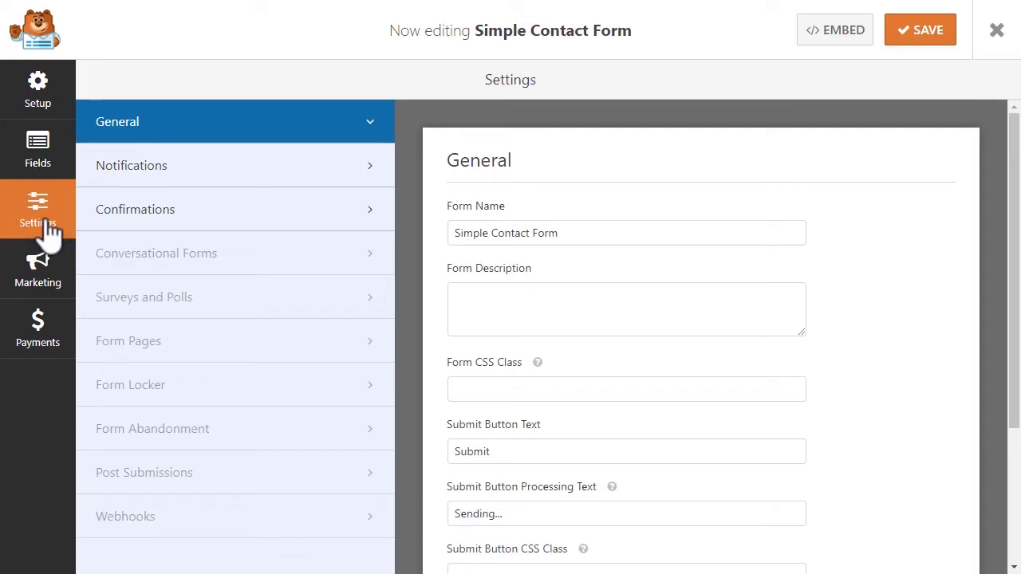
left_click(228, 175)
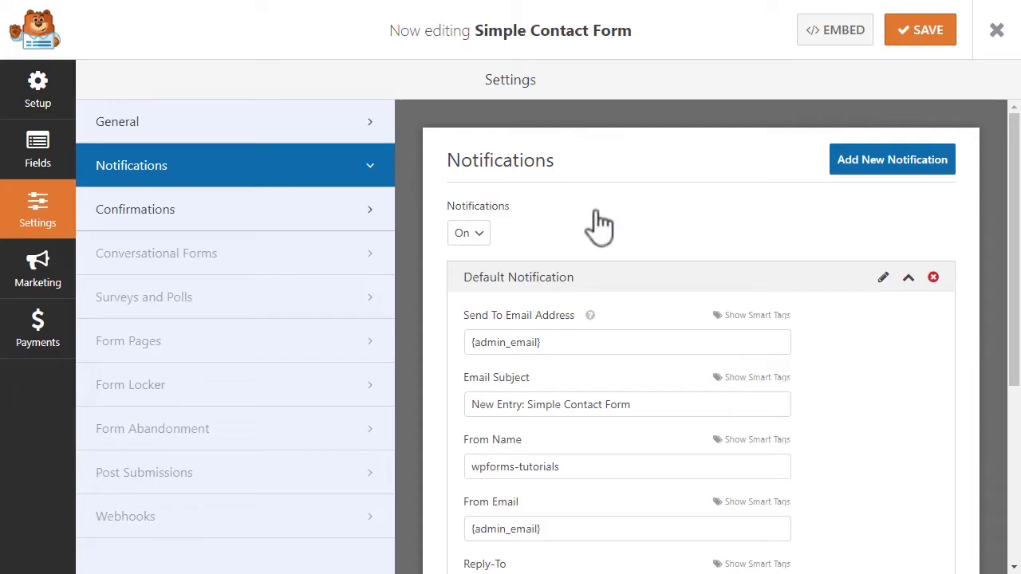
Step: Select the {admin_email} value in the default notification's Send To Email Address field
left_click_drag(1011, 200, 979, 212)
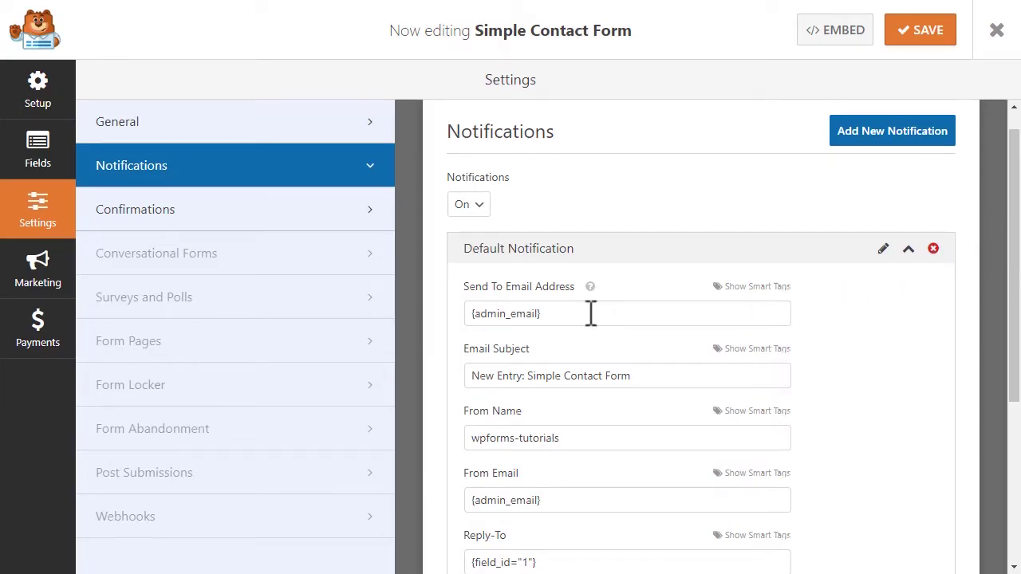
left_click_drag(591, 314, 460, 318)
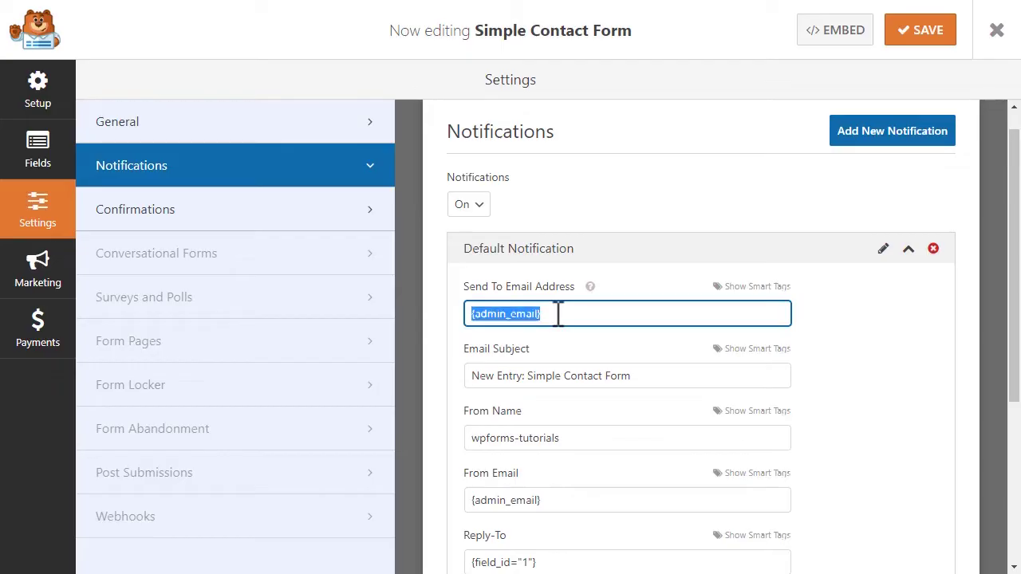
Step: Replace {admin_email} in Send To Email Address with the form's Email field smart tag
key("BackSpace")
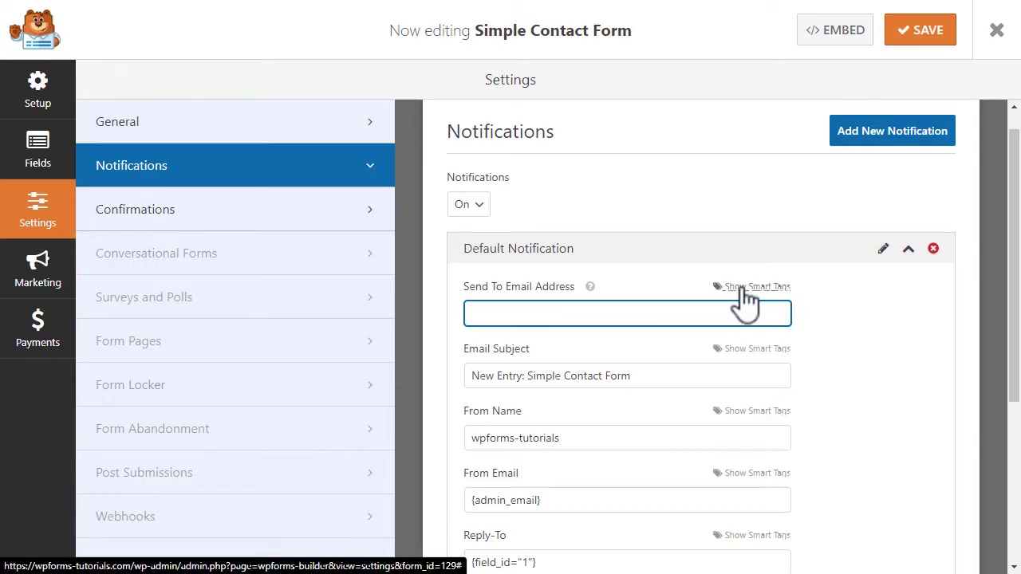
left_click(743, 291)
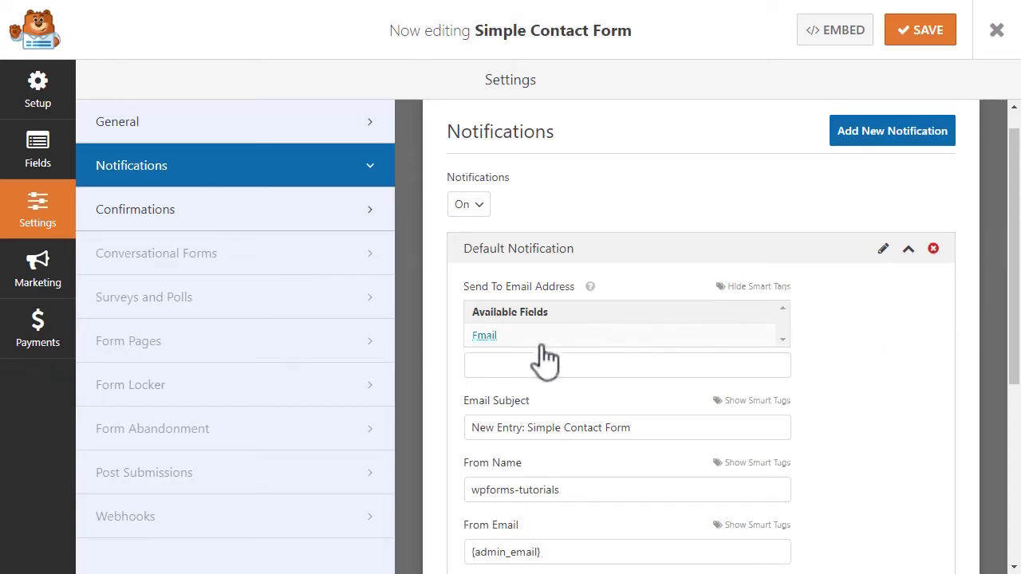
left_click(508, 338)
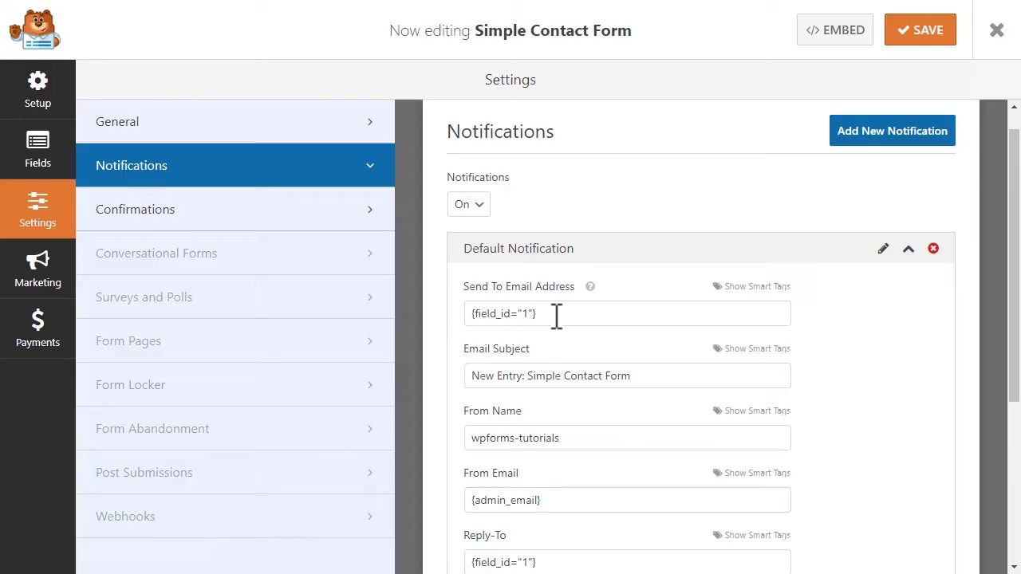
Step: Add {admin_email} as a second Send To recipient, then review the Subject and From Name fields
left_click(557, 316)
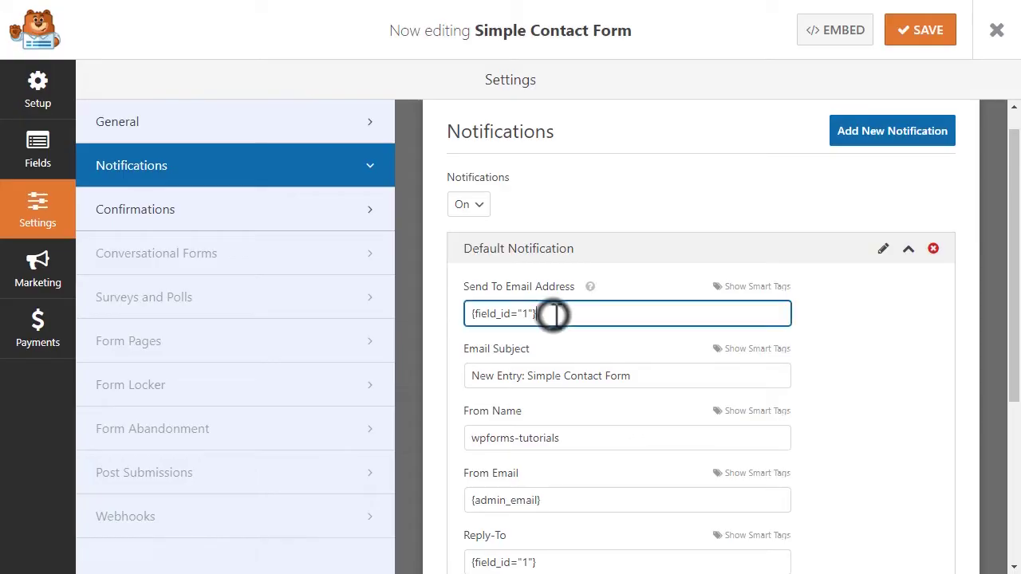
type(",{admin_email}")
left_click(650, 380)
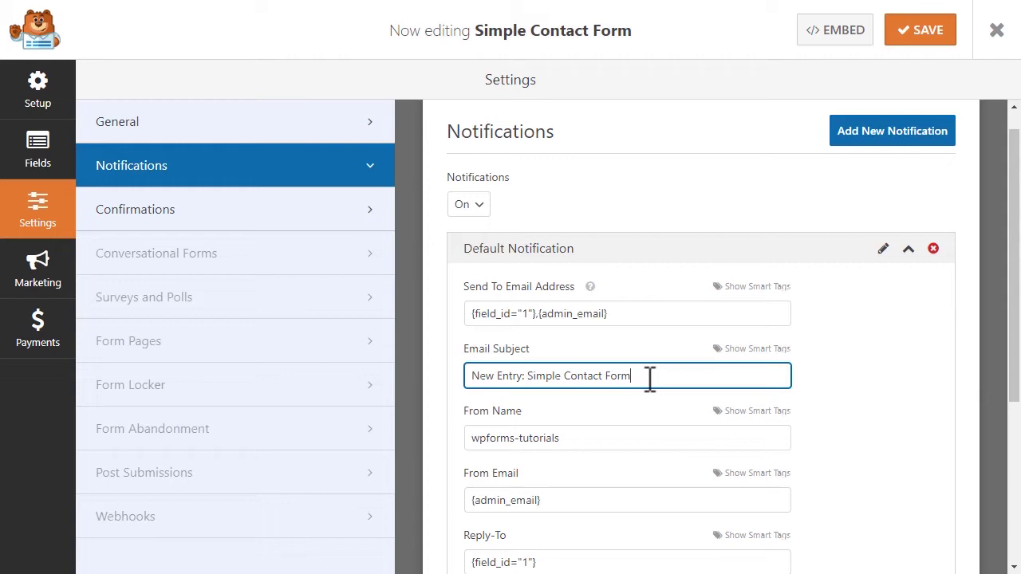
left_click(600, 444)
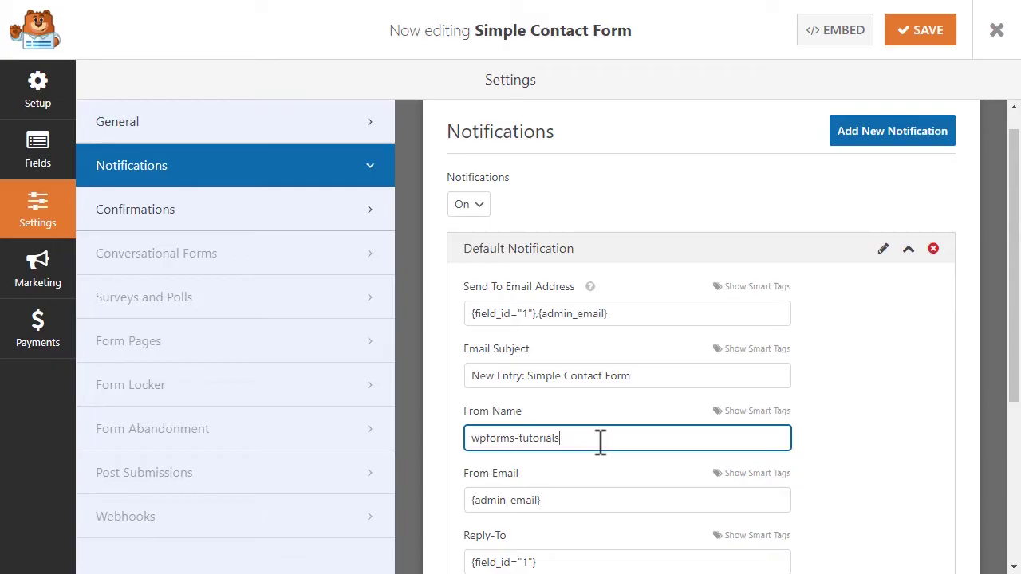
Step: Leave From Email as {admin_email} and change the Reply-To value to {admin_email}
scroll(599, 441, "down", 2)
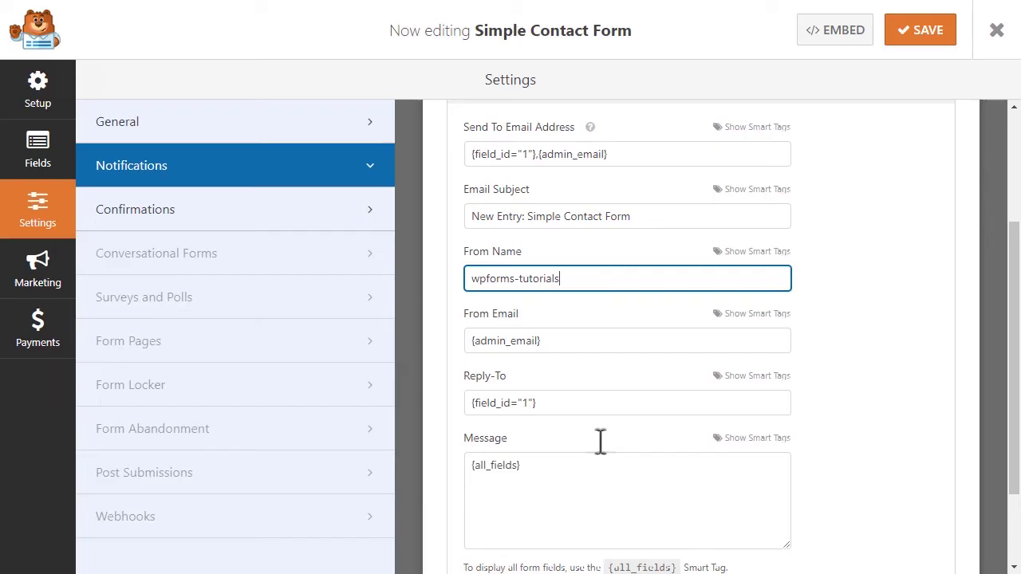
left_click(554, 340)
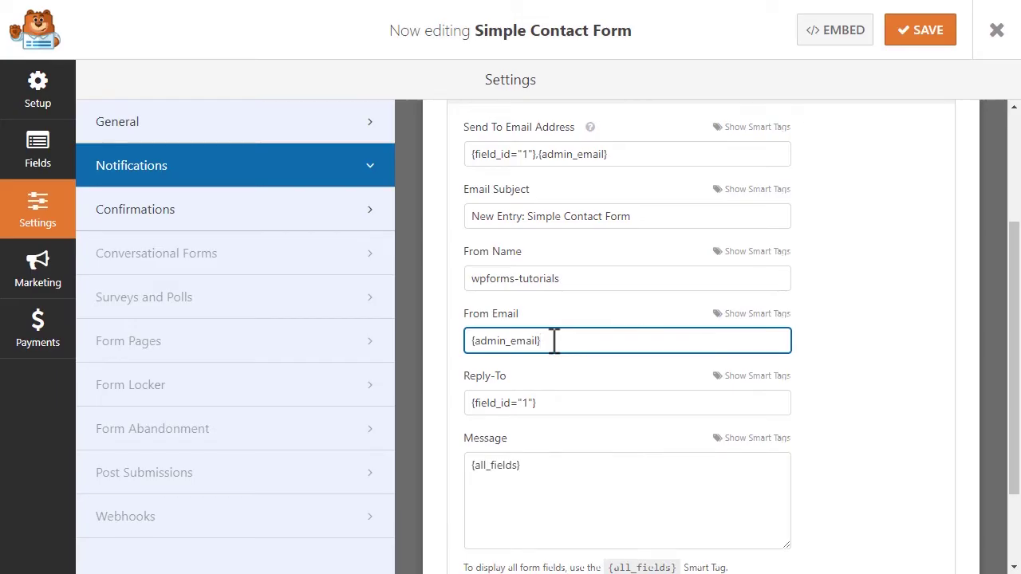
left_click_drag(561, 344, 485, 353)
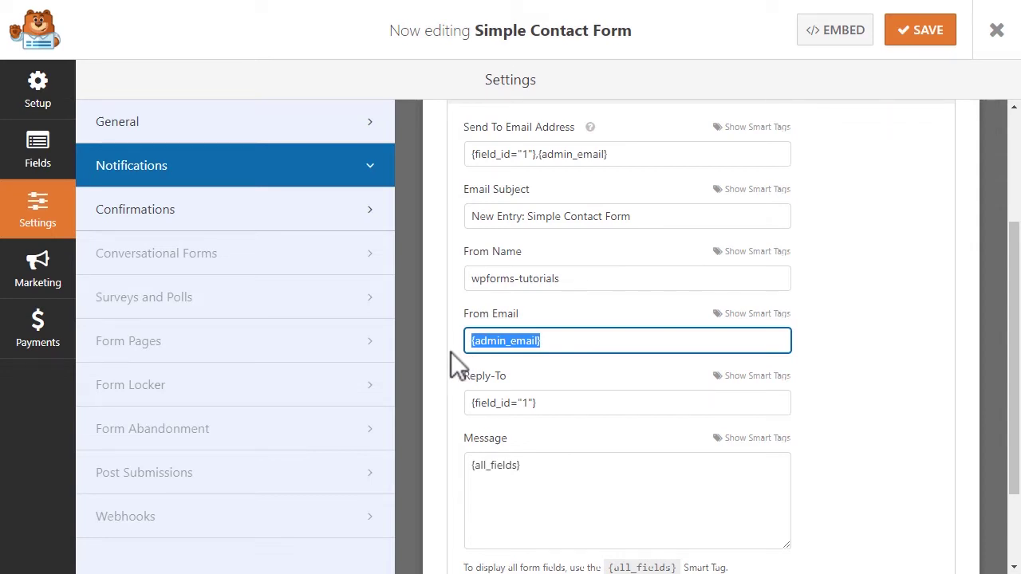
left_click(565, 340)
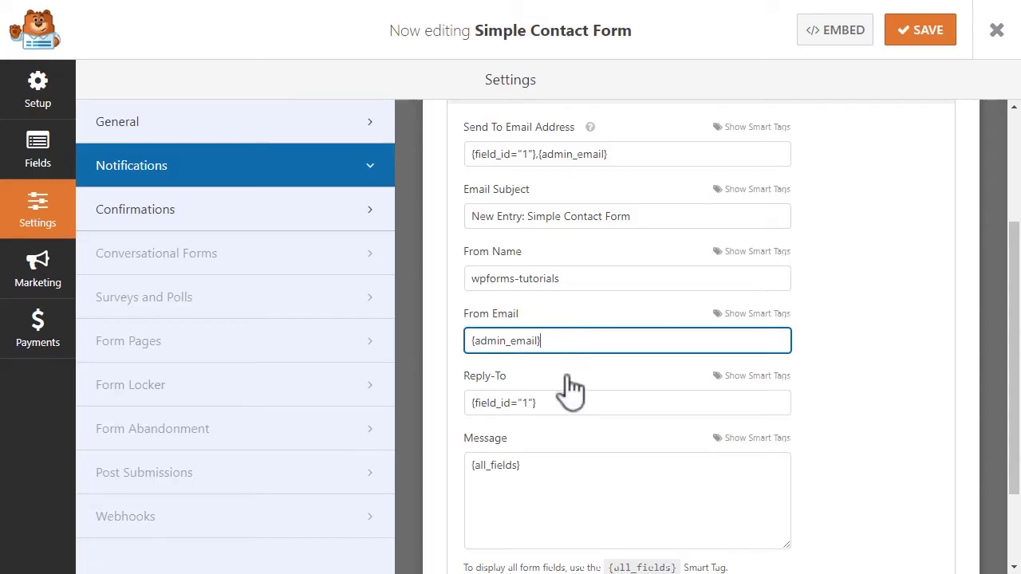
left_click(563, 404)
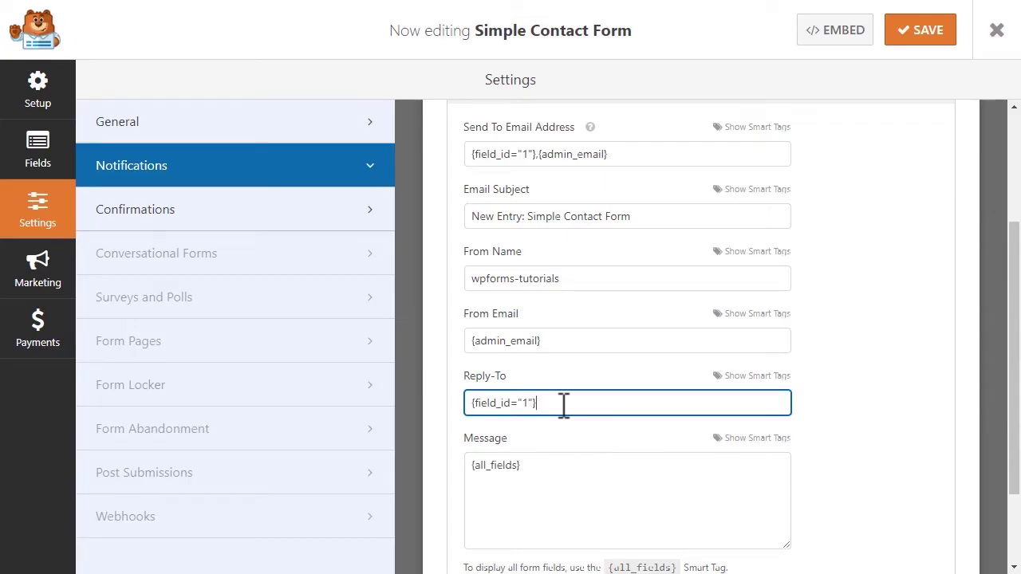
left_click_drag(563, 404, 471, 408)
key("BackSpace")
type("{admin_email}")
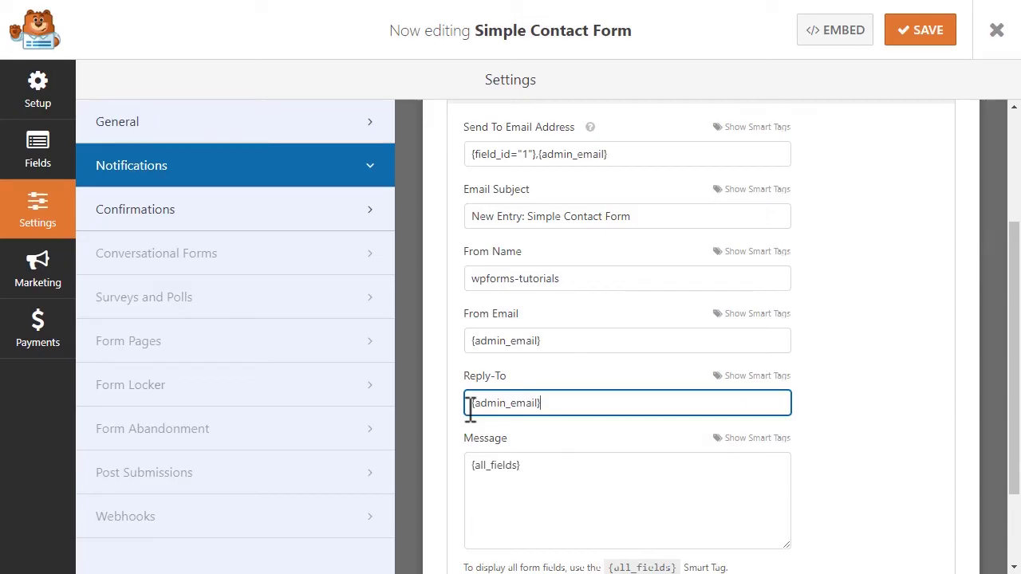
Step: Add 'Thank you for contacting us! We'll be in contact shortly.' on a new line after {all_fields}
left_click(540, 467)
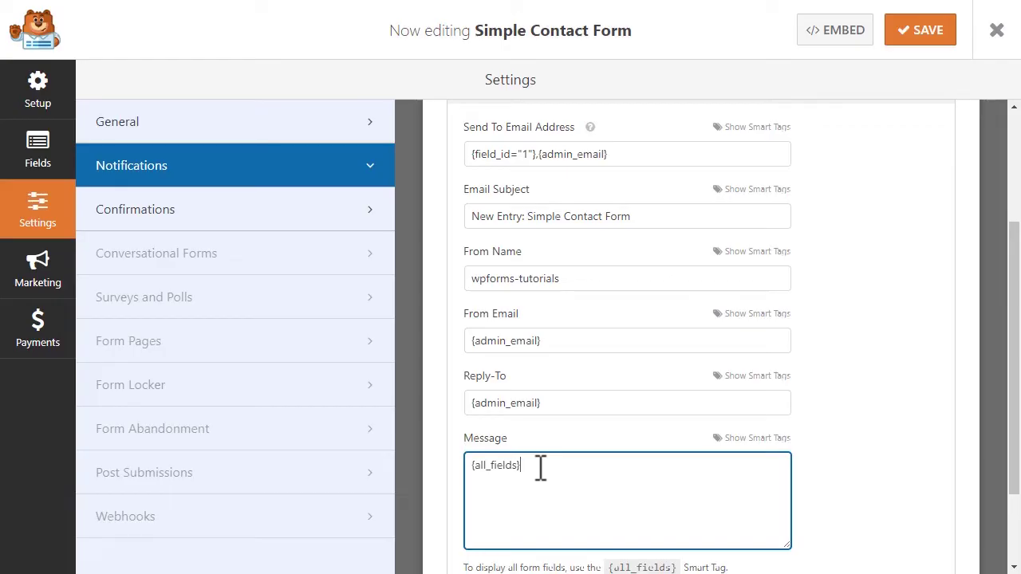
left_click_drag(538, 467, 470, 470)
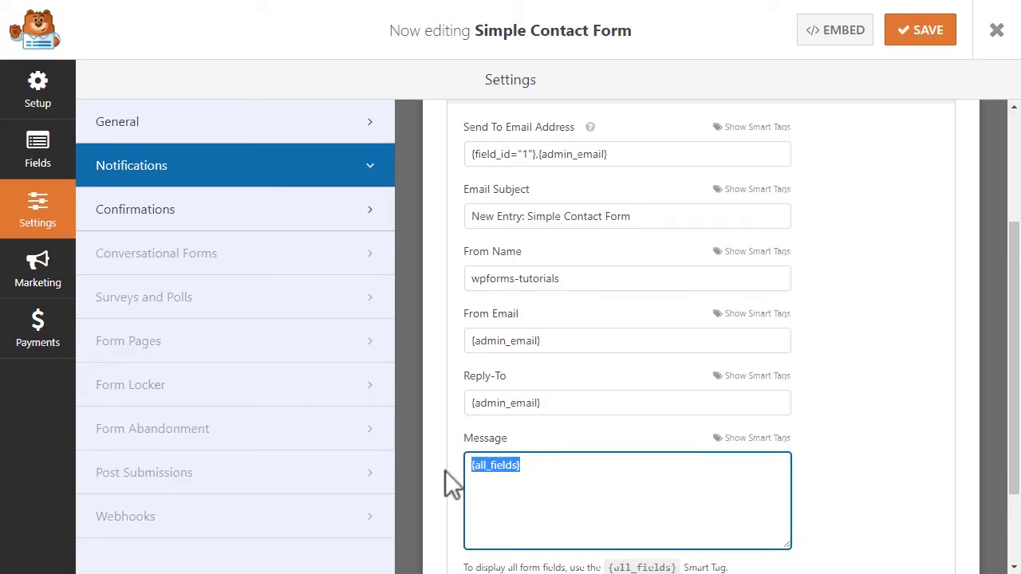
left_click(541, 467)
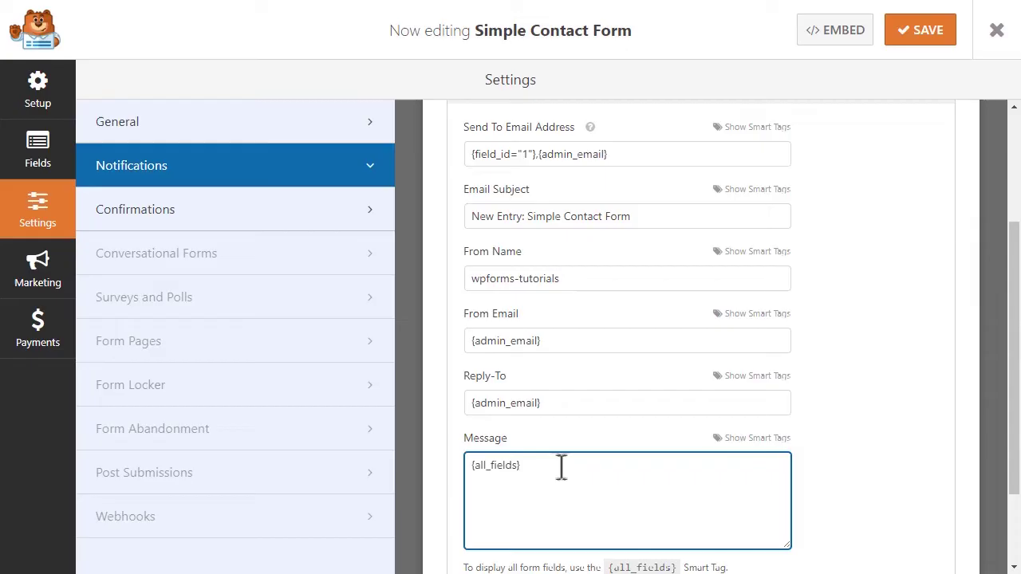
left_click(749, 447)
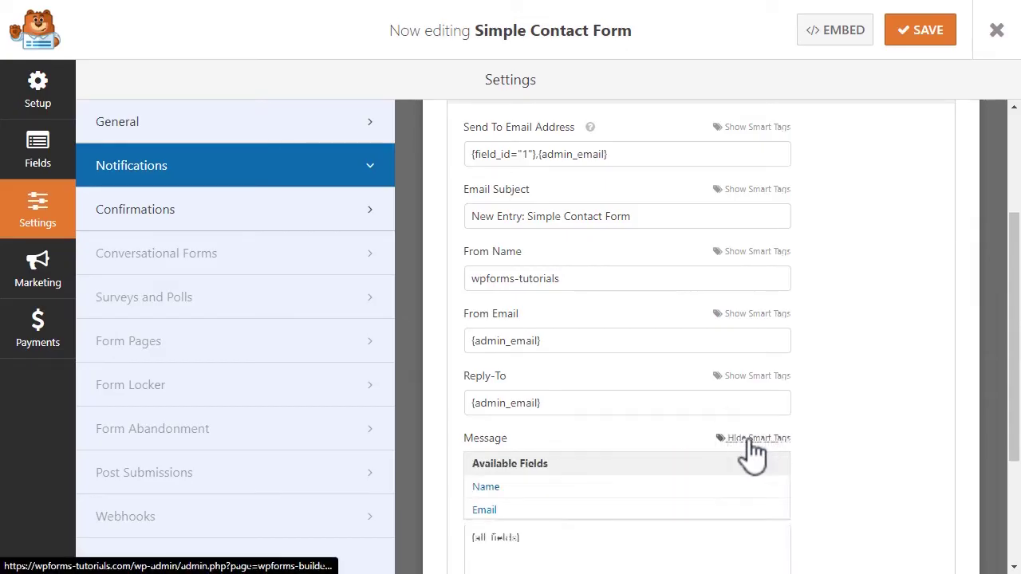
left_click_drag(782, 473, 787, 470)
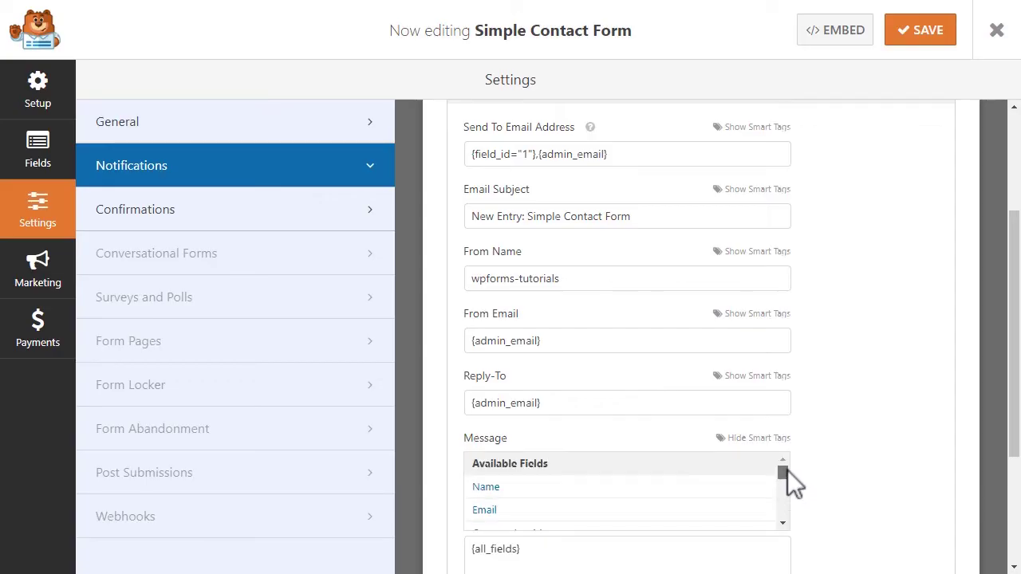
left_click(774, 439)
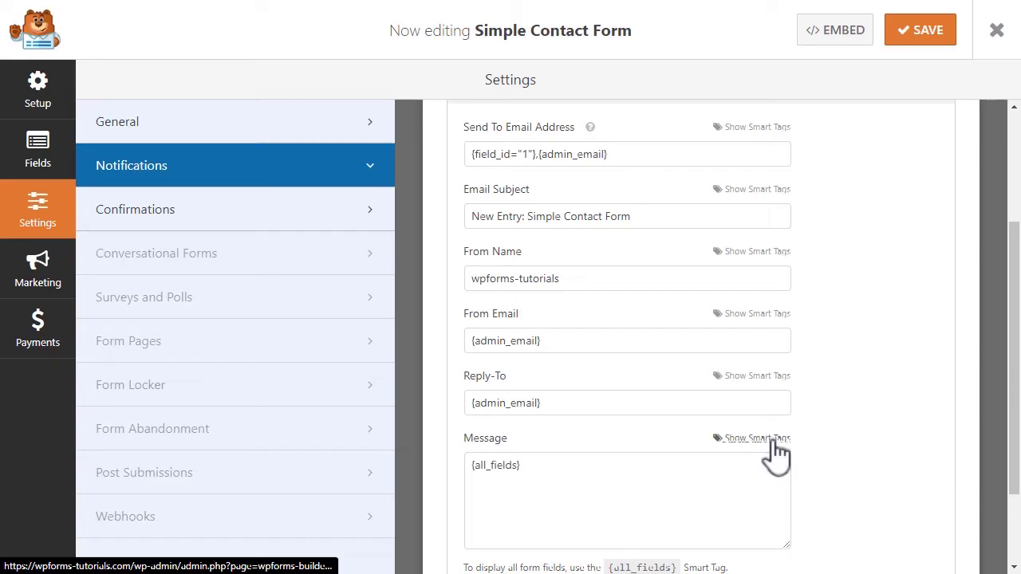
left_click(539, 469)
key("Return")
type("T")
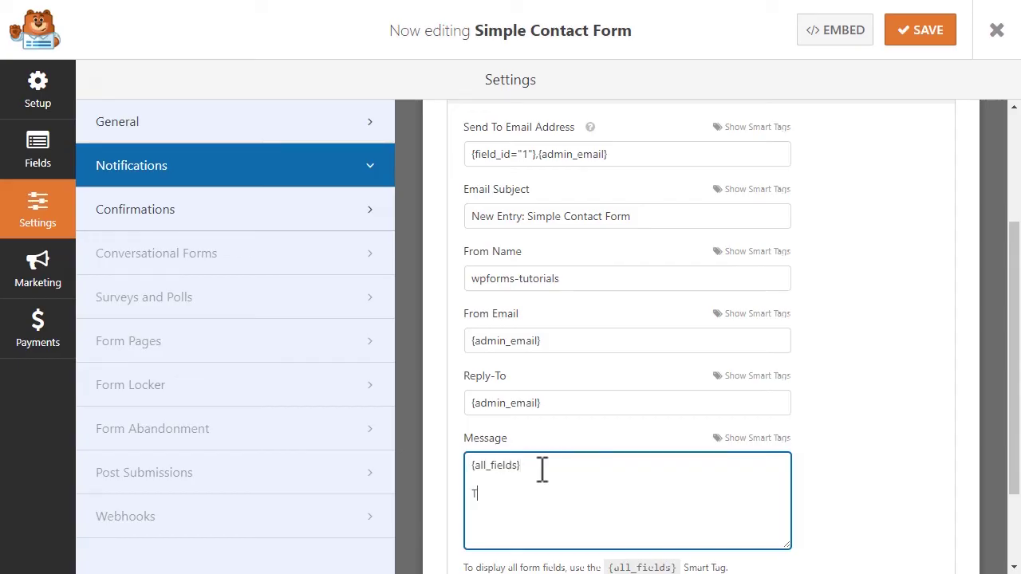
type("hank you for contacting us! We'll be")
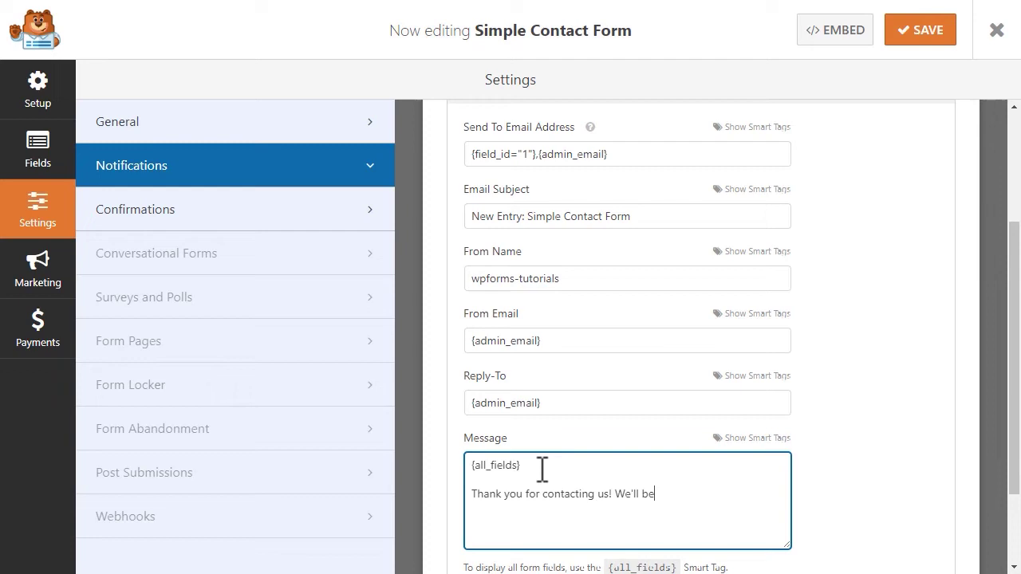
type(" in contact shortly.")
scroll(542, 470, "down", 2)
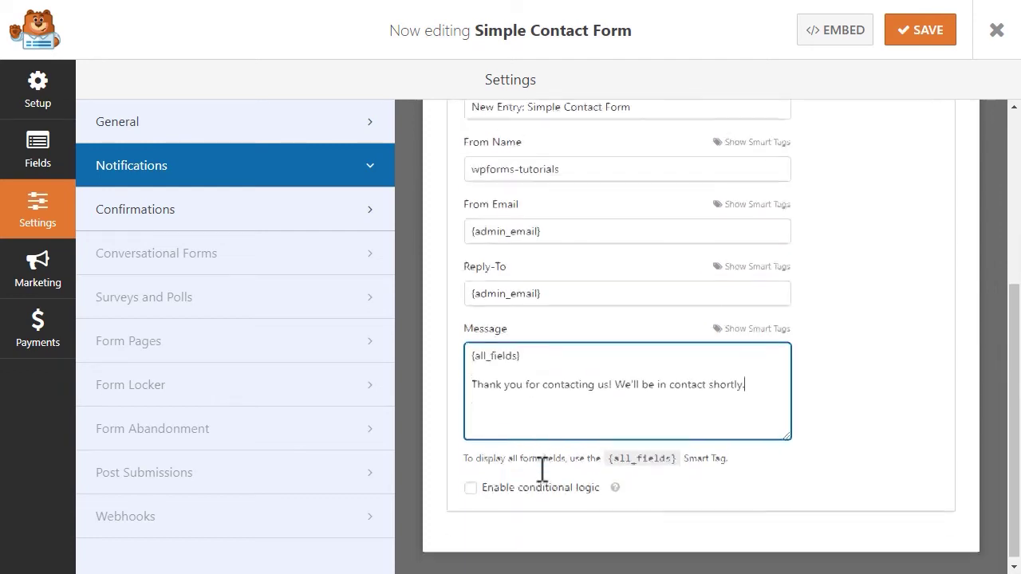
Step: Enable conditional logic on the notification, keeping the rule at Send, then go to Confirmations
left_click(470, 483)
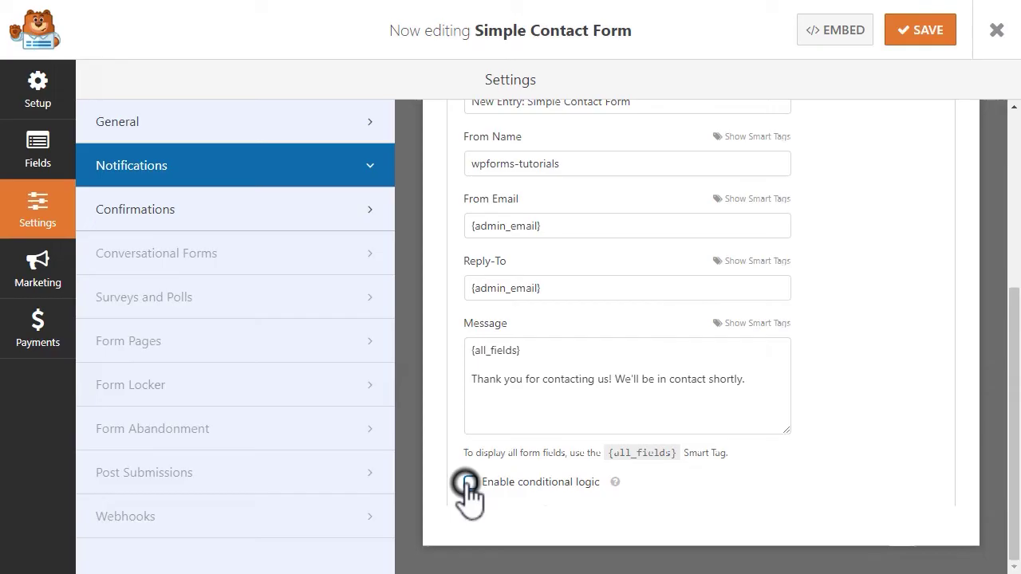
scroll(468, 495, "down", 1)
left_click(527, 437)
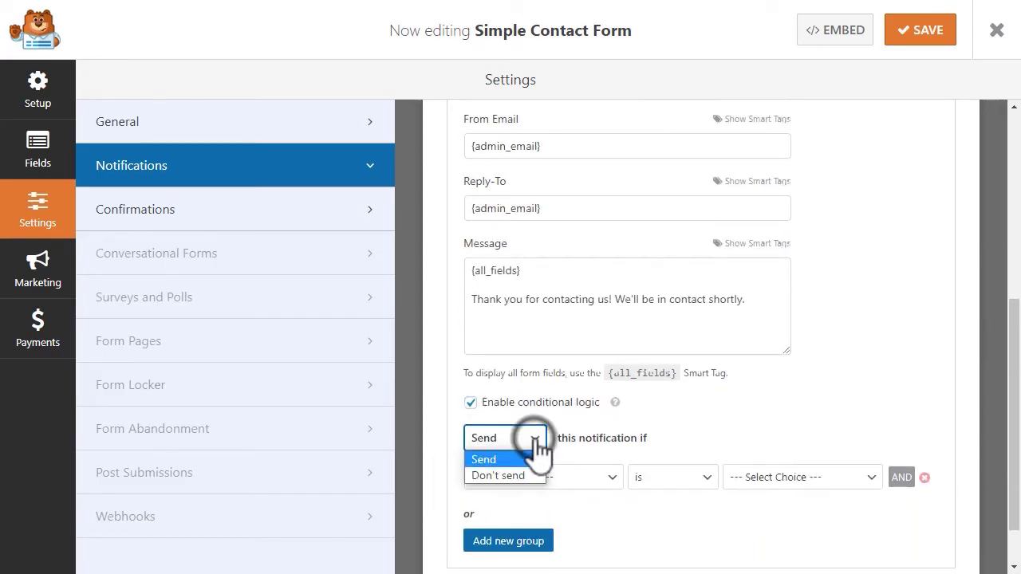
left_click(528, 459)
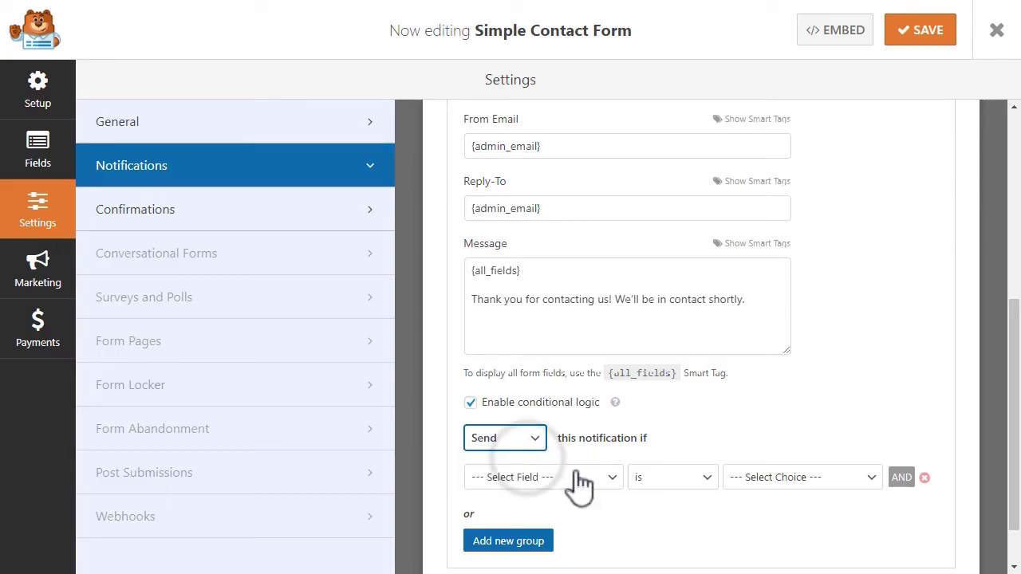
left_click(579, 480)
left_click(584, 497)
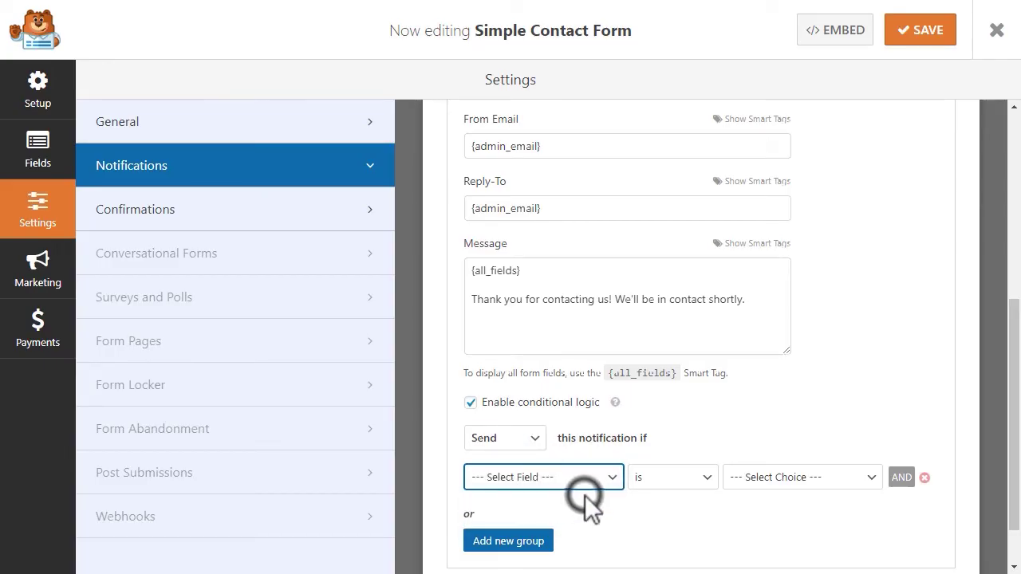
left_click(758, 477)
left_click(737, 437)
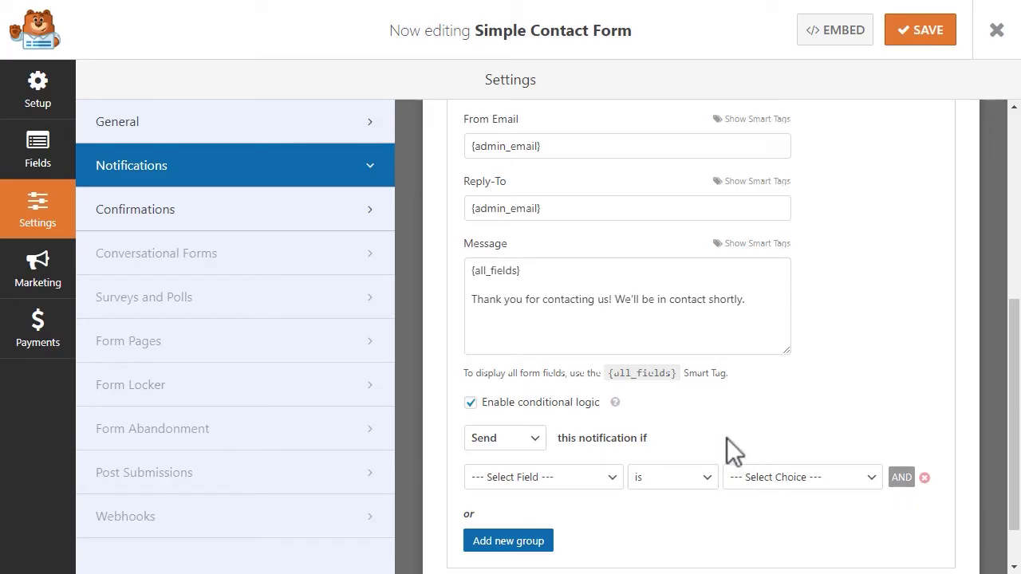
left_click(135, 209)
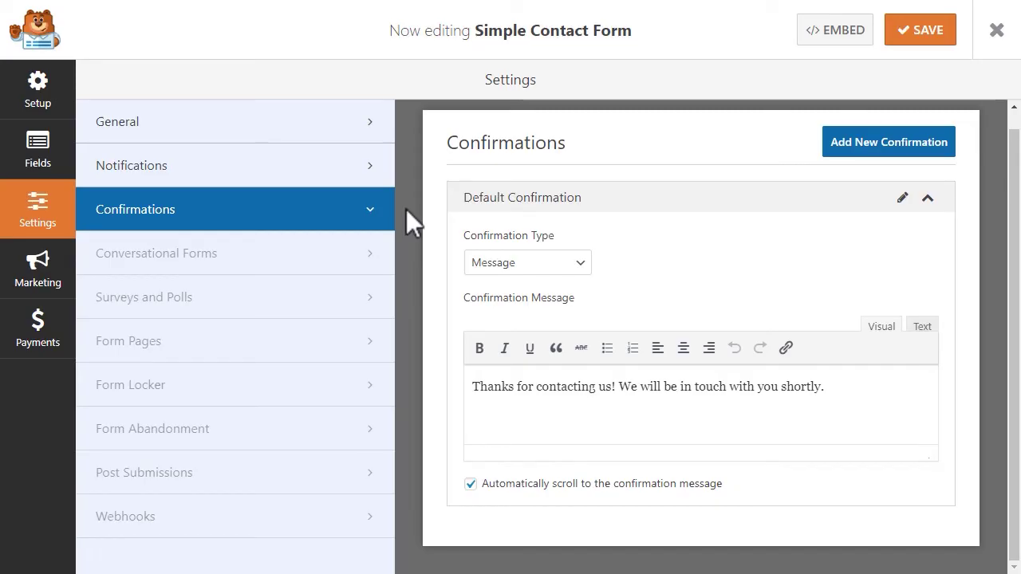
Step: Try the Show Page confirmation type, leaving the page selection unchanged
left_click(526, 264)
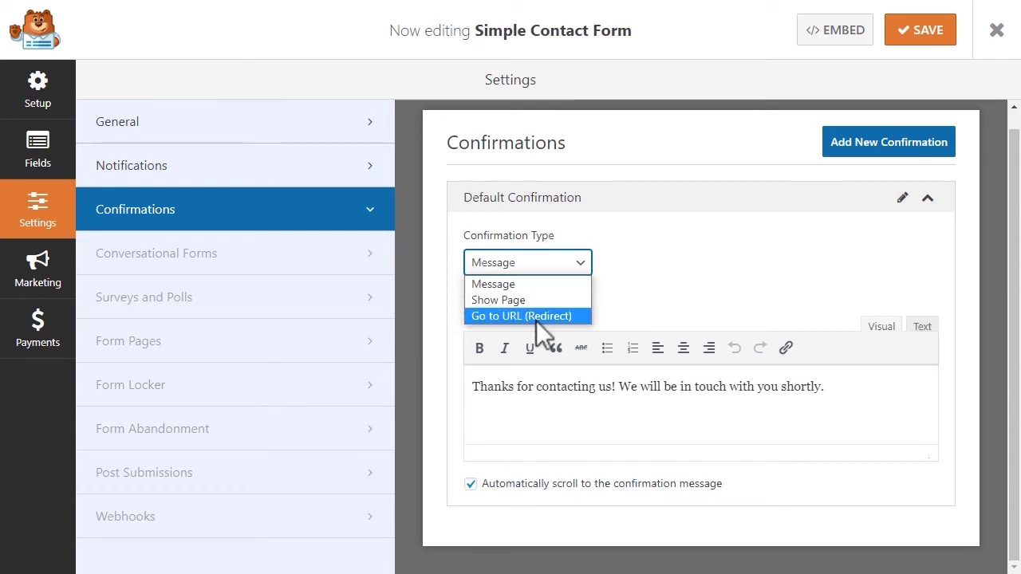
left_click(538, 285)
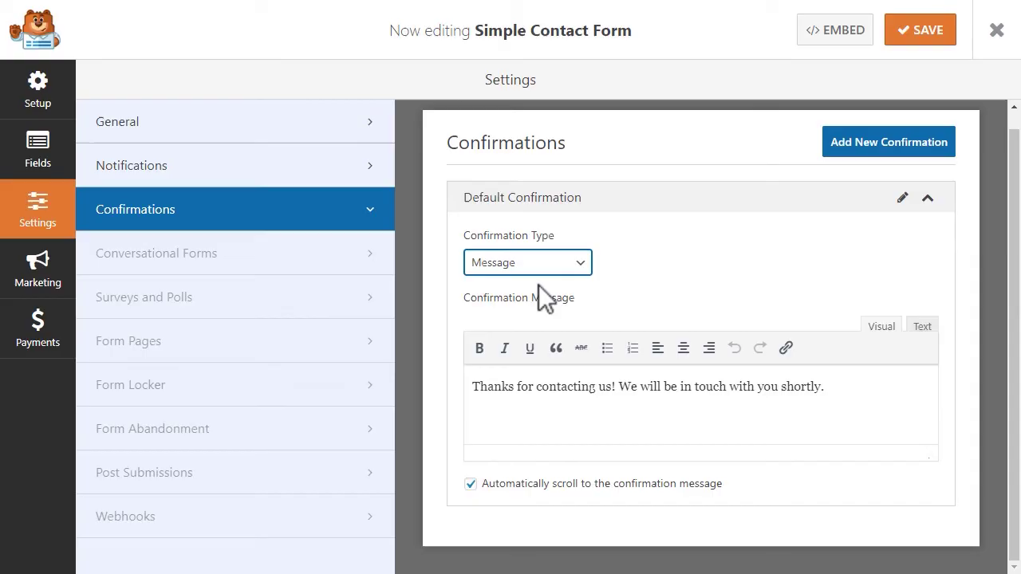
left_click(550, 267)
left_click(549, 300)
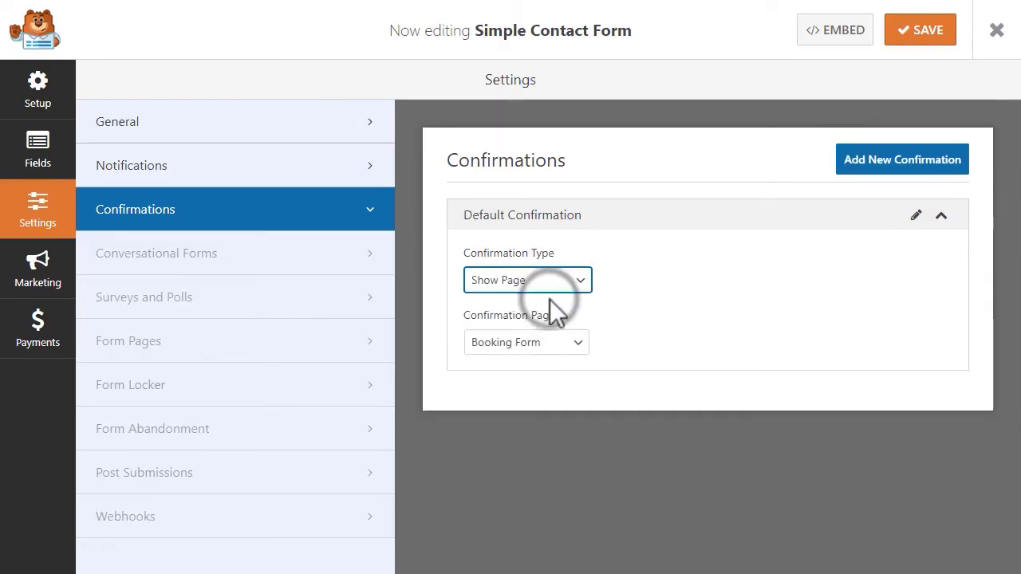
left_click(581, 341)
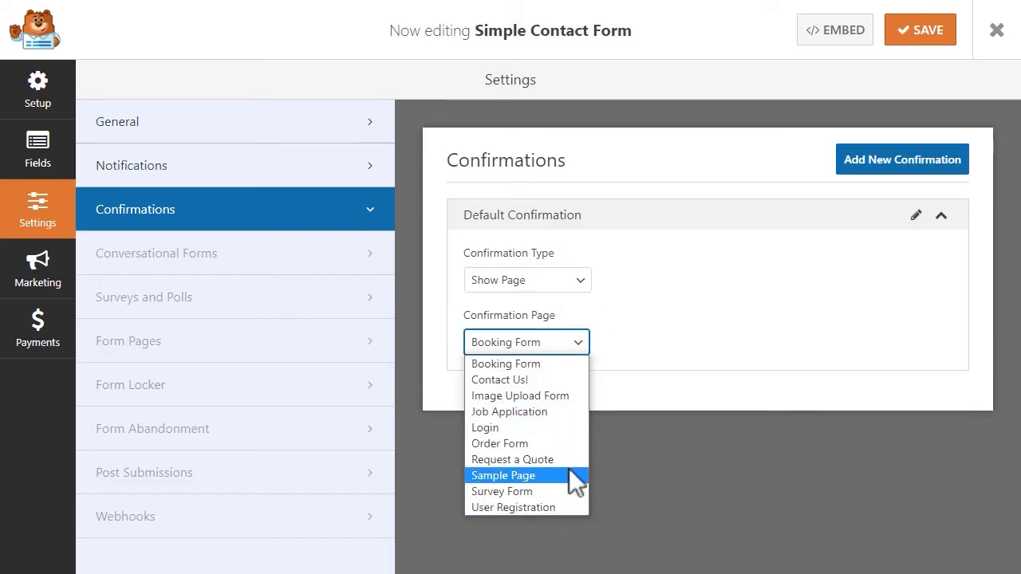
left_click(601, 338)
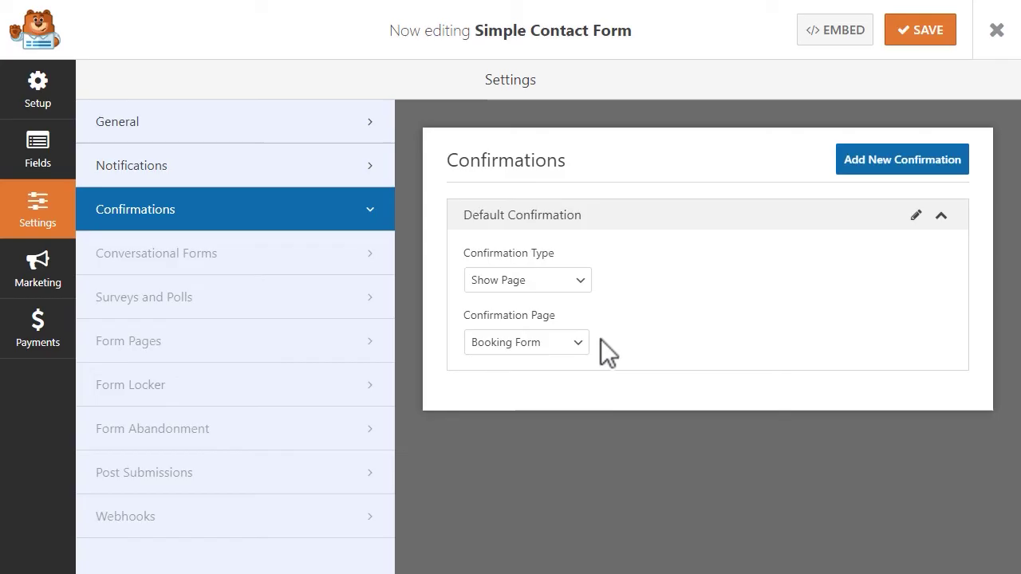
Step: Try the Go to URL redirect, then return the default confirmation to Message
left_click(576, 286)
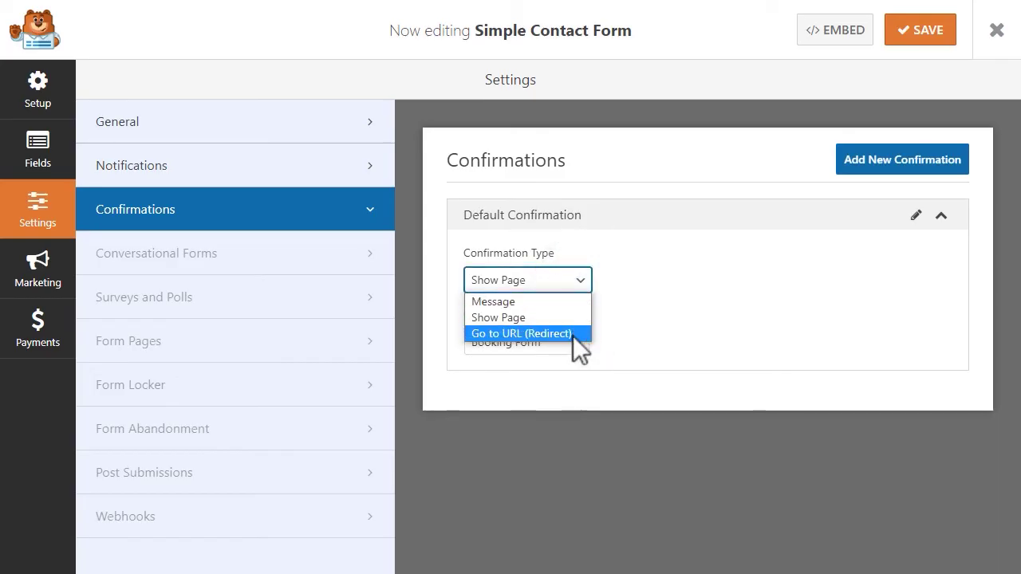
left_click(573, 333)
left_click(575, 341)
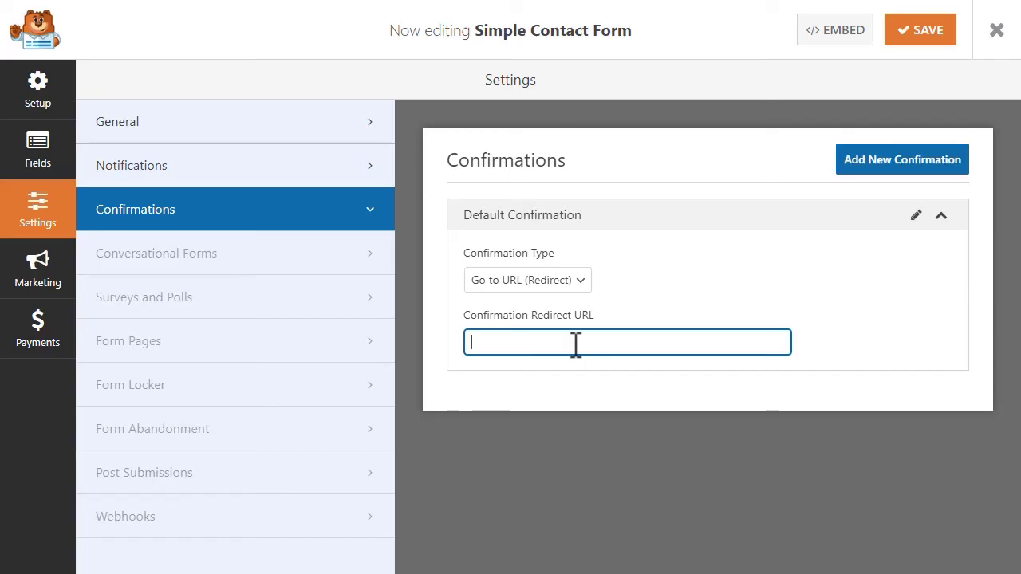
left_click(576, 280)
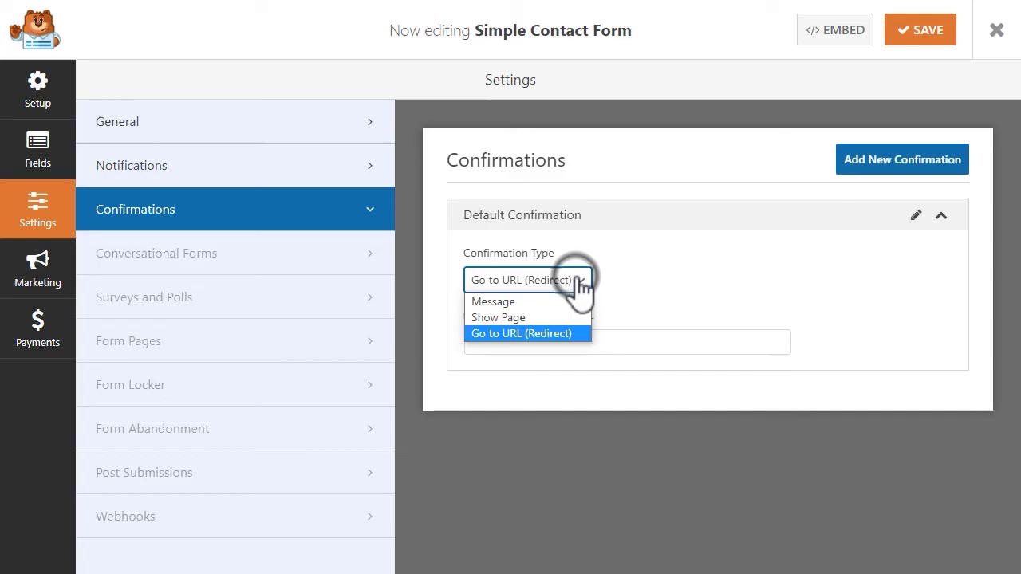
left_click(569, 300)
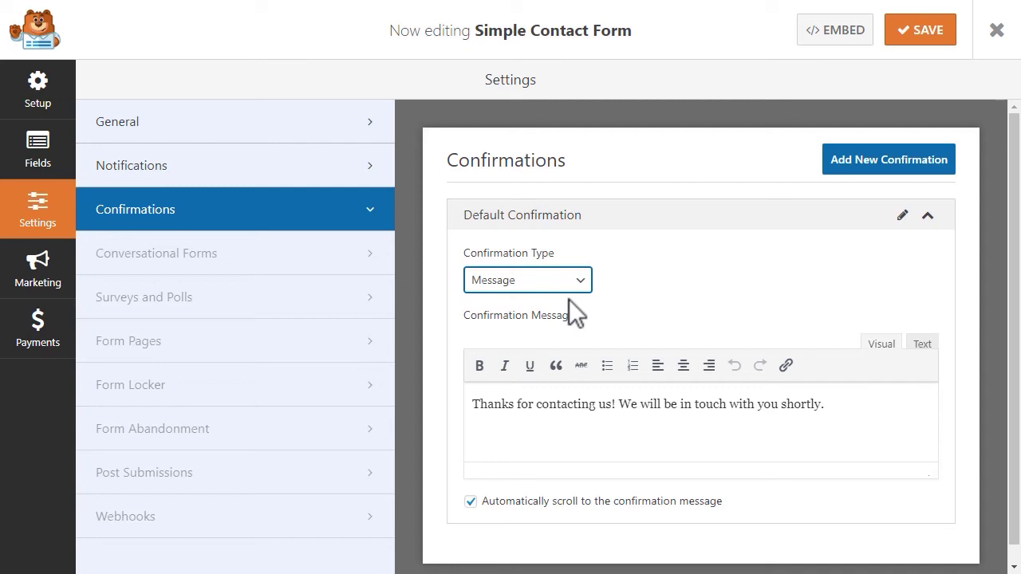
Step: Save the form, exit the builder, and create a new page titled 'Contact us!'
left_click(913, 44)
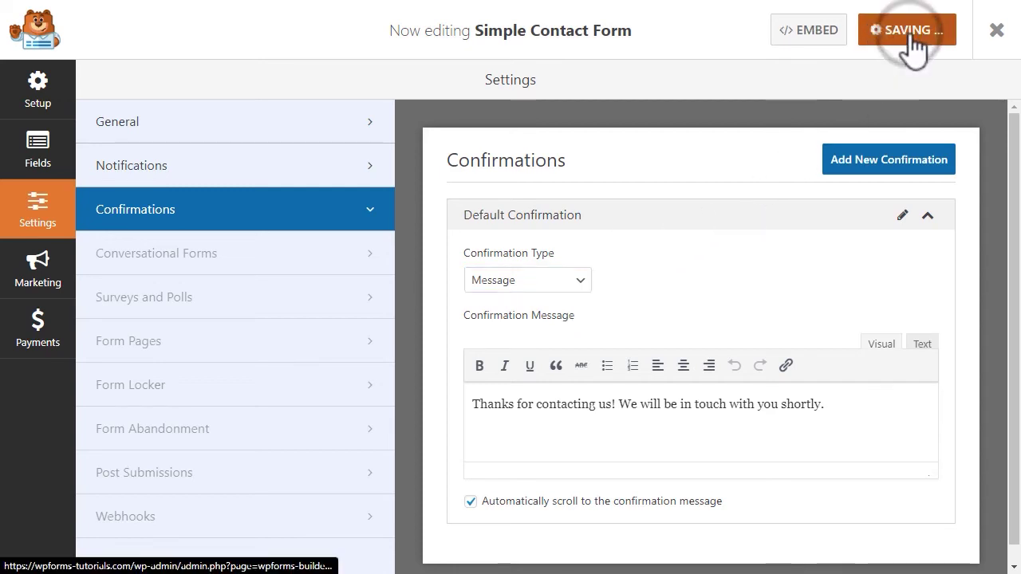
left_click(996, 34)
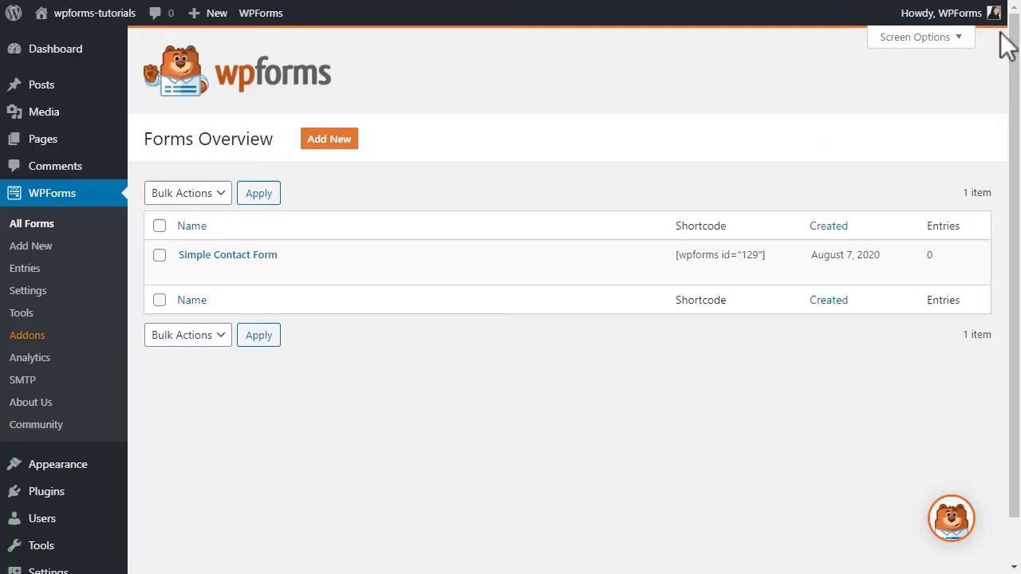
mouse_move(80, 151)
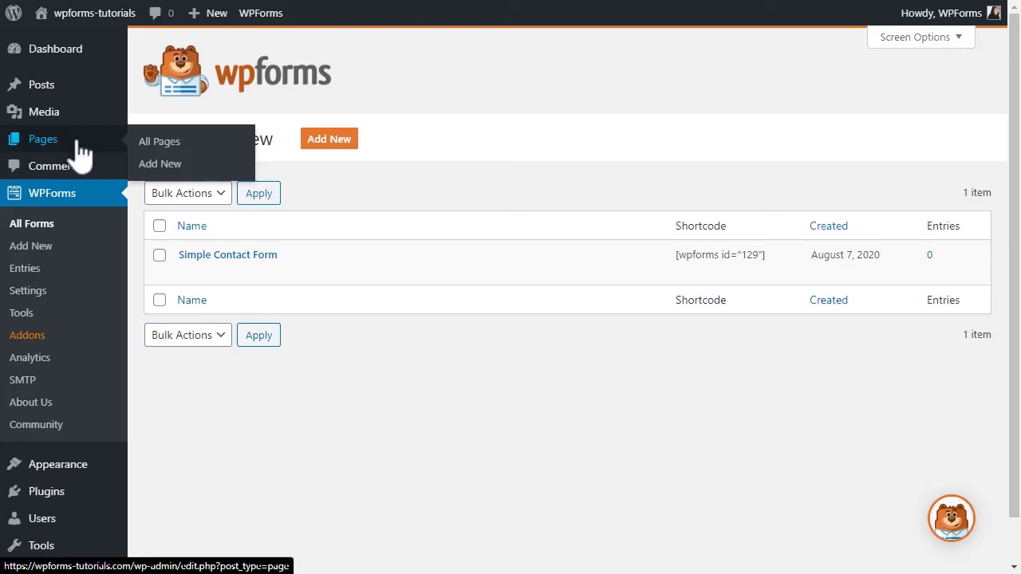
left_click(161, 164)
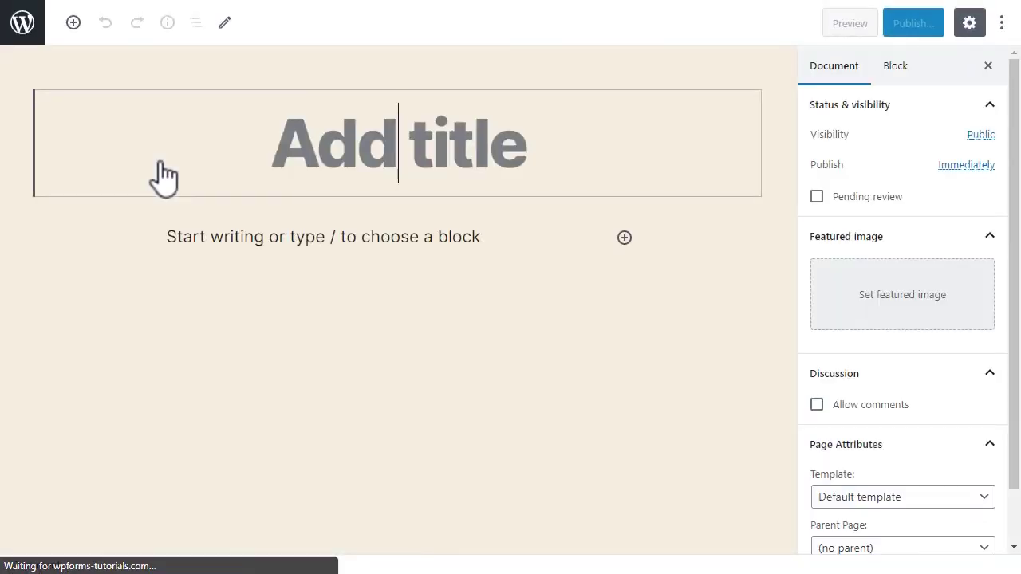
type("Contact ")
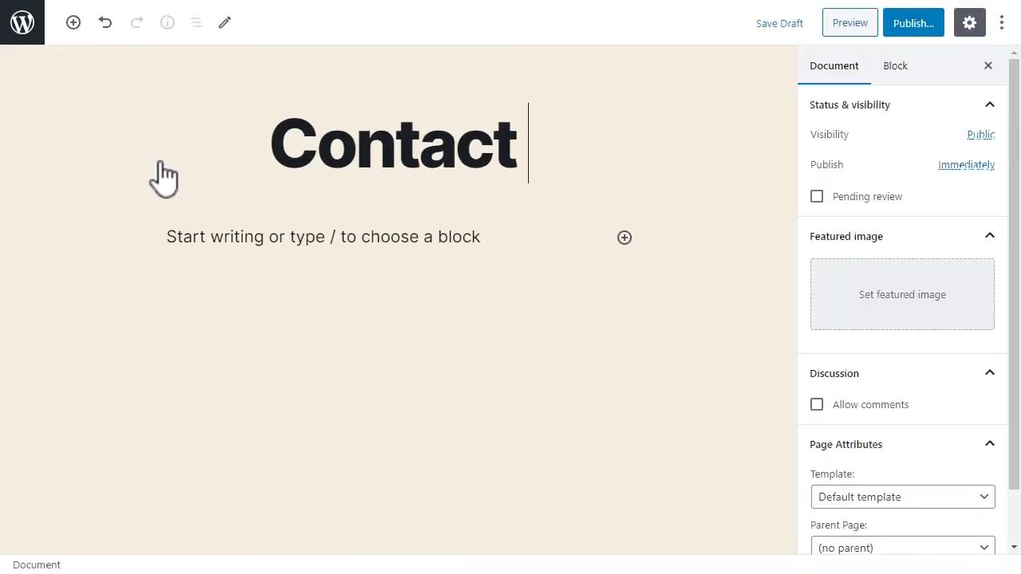
type("us!")
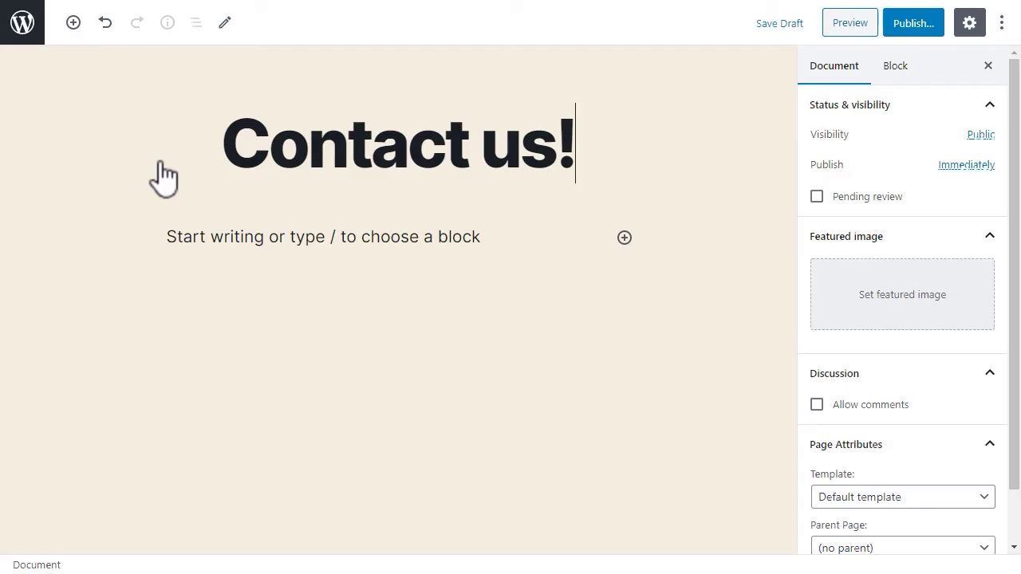
Step: Add a WPForms block from Widgets and embed the Simple Contact Form in it
left_click(624, 237)
left_click_drag(923, 367, 927, 513)
left_click(881, 502)
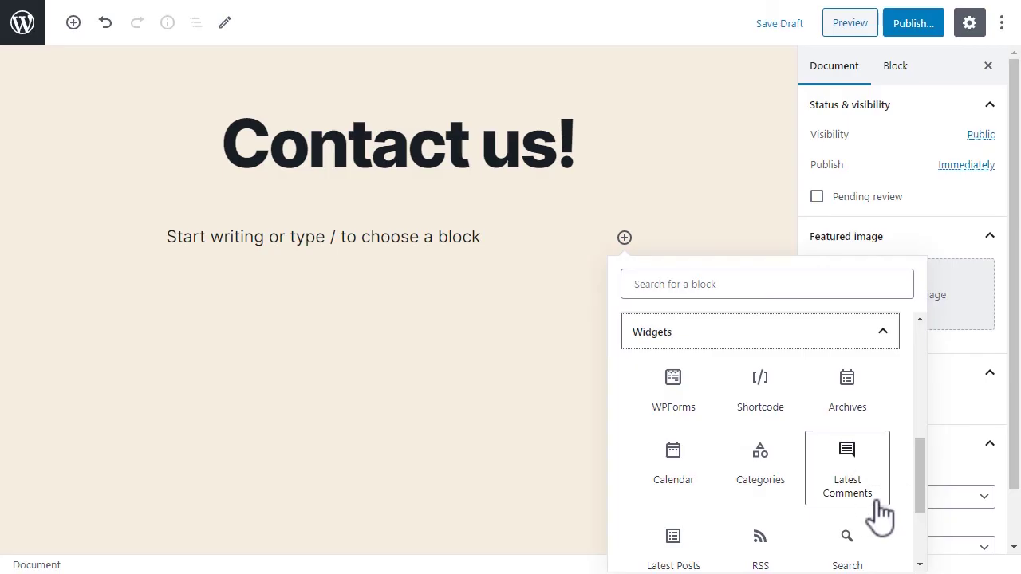
left_click(689, 386)
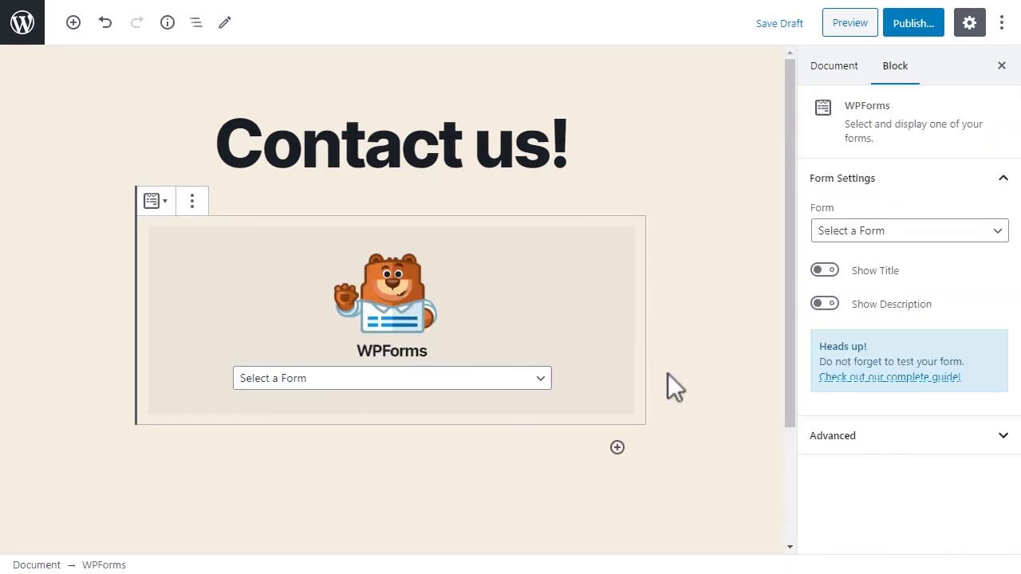
left_click(540, 378)
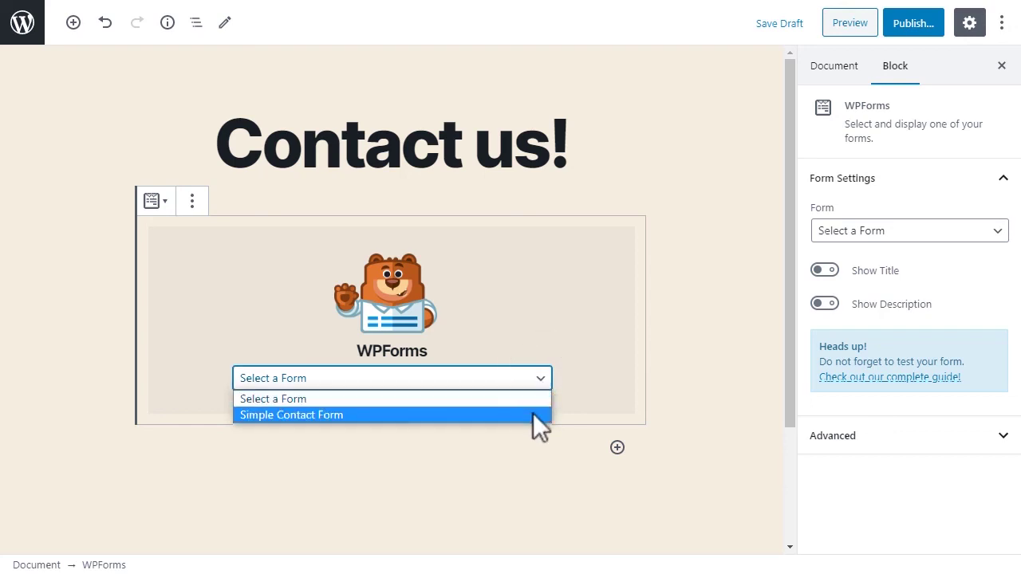
left_click(533, 413)
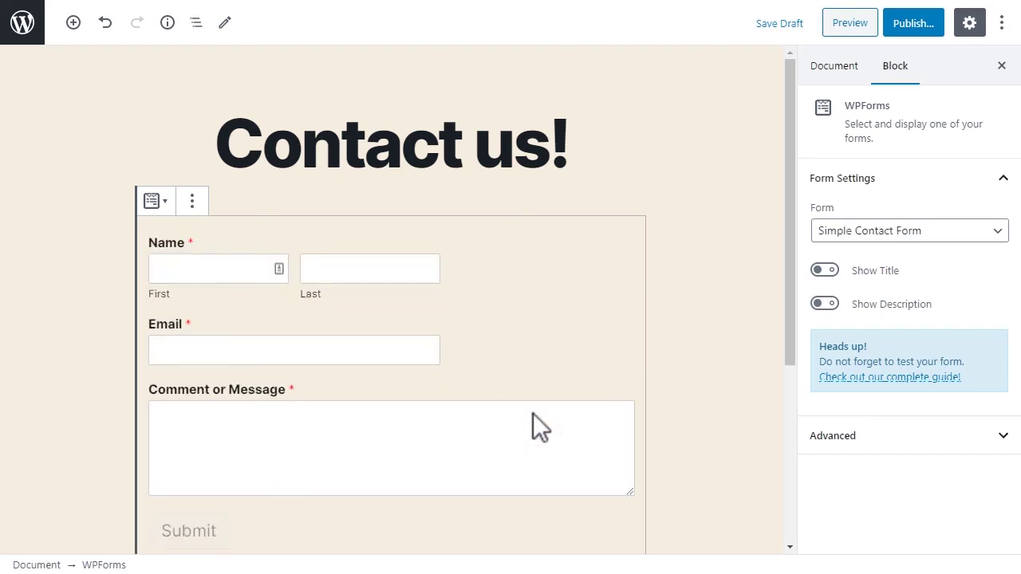
Step: Publish the Contact us! page, view it live, and submit a test entry
left_click(909, 24)
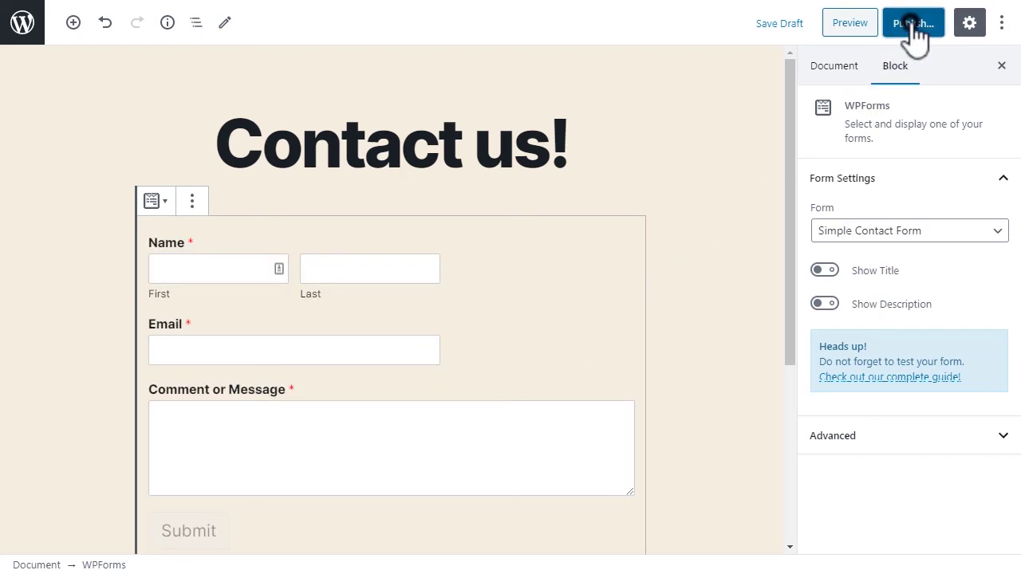
left_click(910, 24)
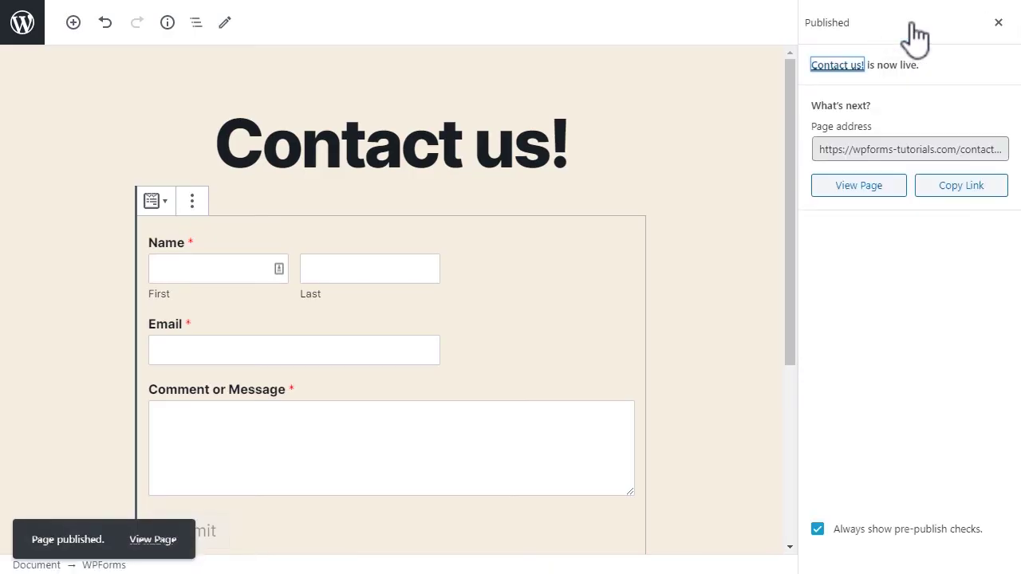
left_click(896, 200)
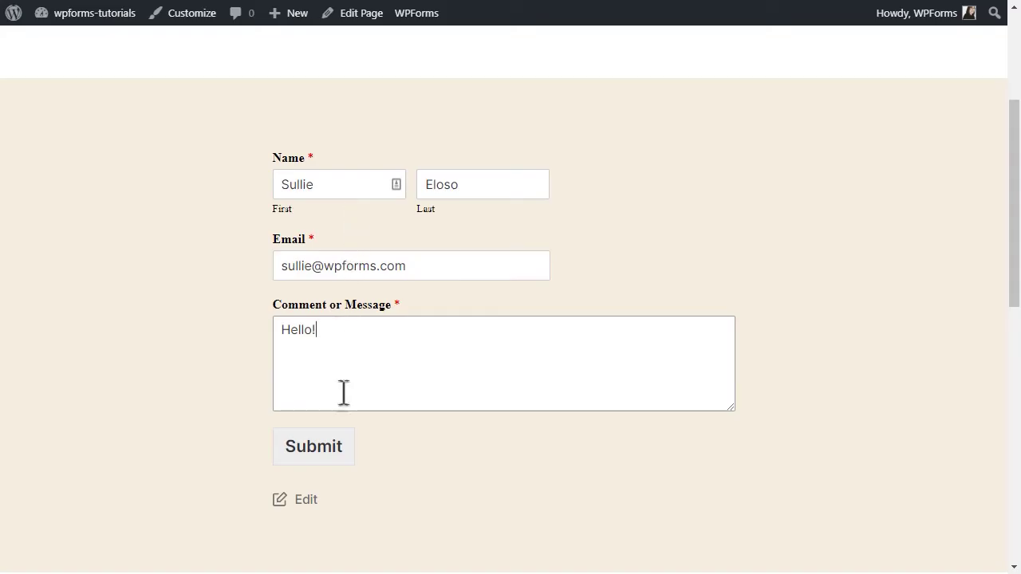
left_click(333, 469)
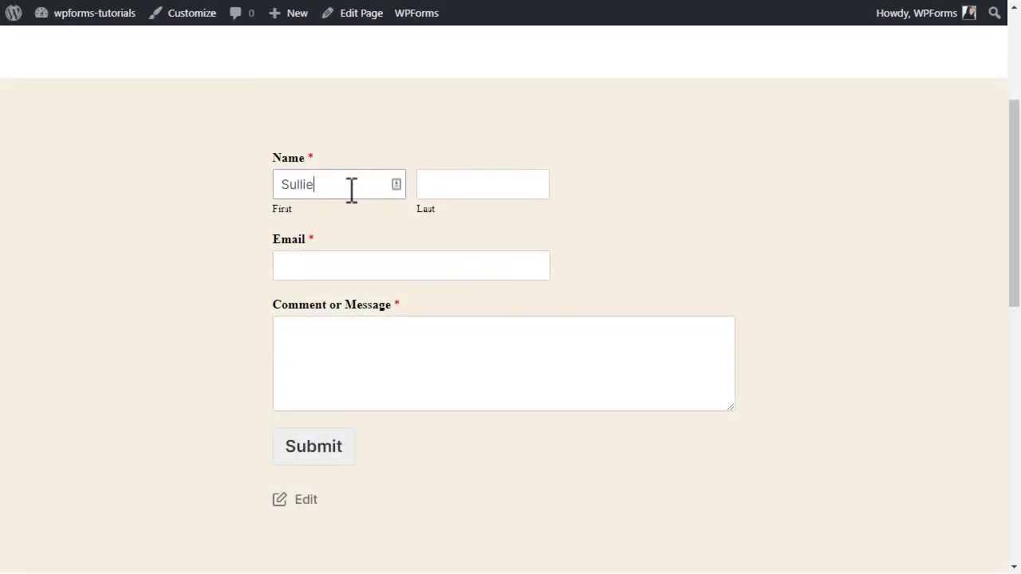
Step: Fill in the submitter's last name, e-mail address, and the message 'Hello!' on the live form
key("Tab")
type("Eloso")
key("Tab")
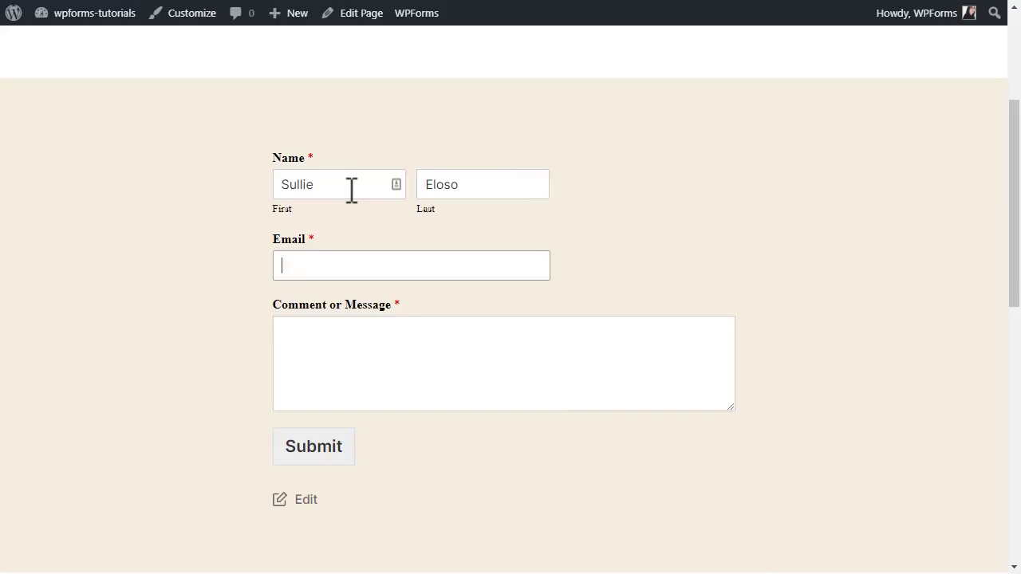
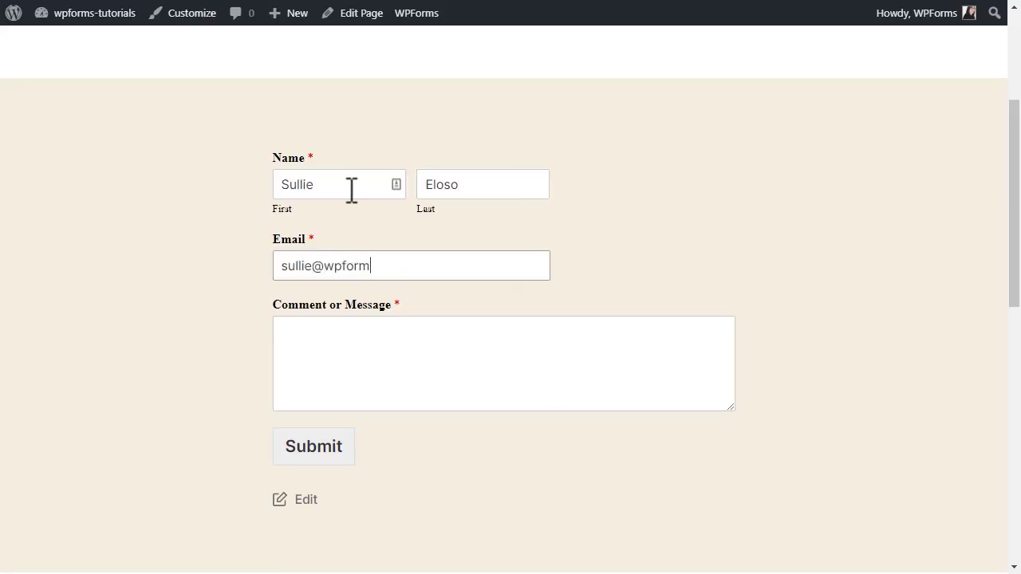
key("Tab")
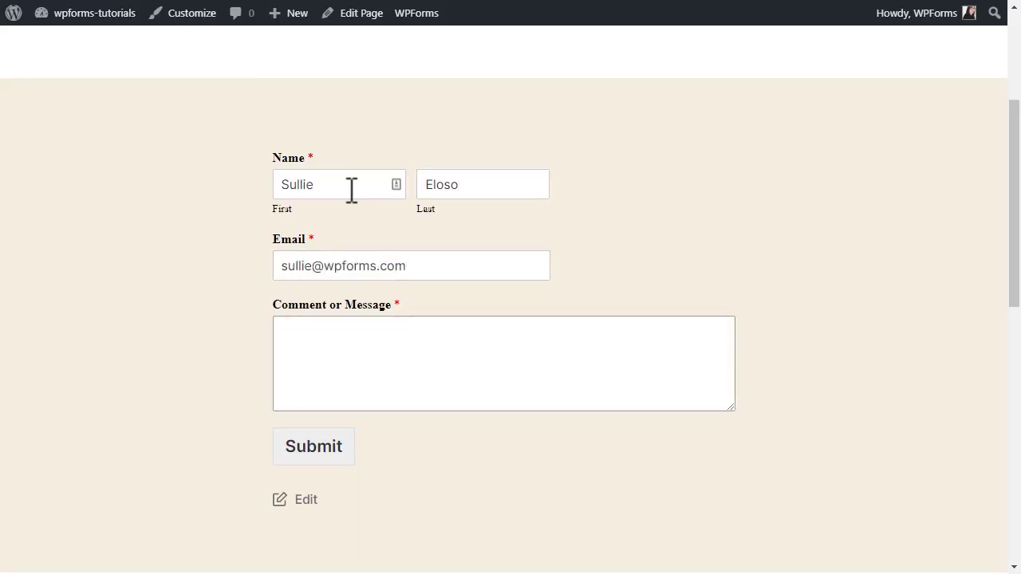
type("Hello!")
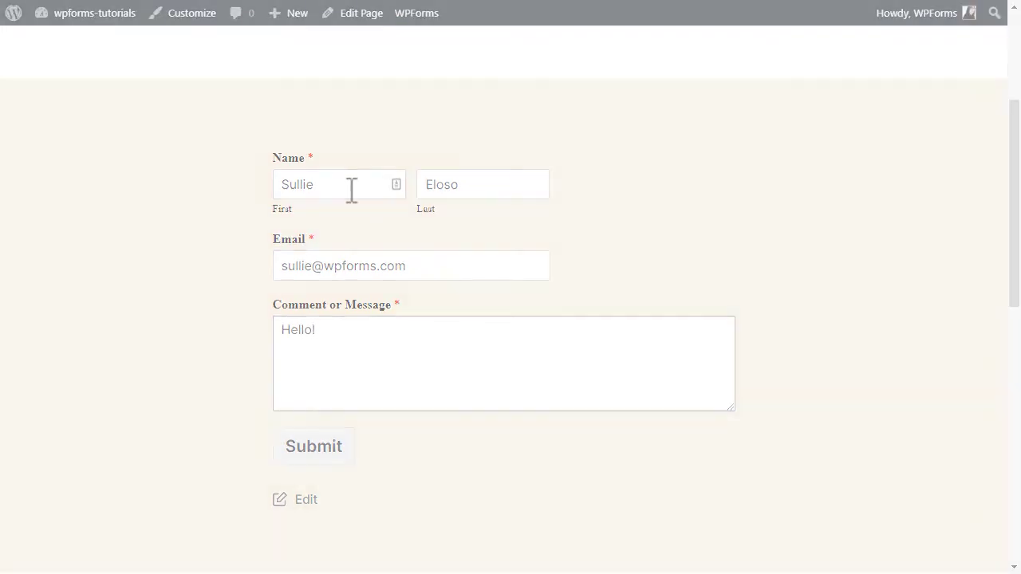